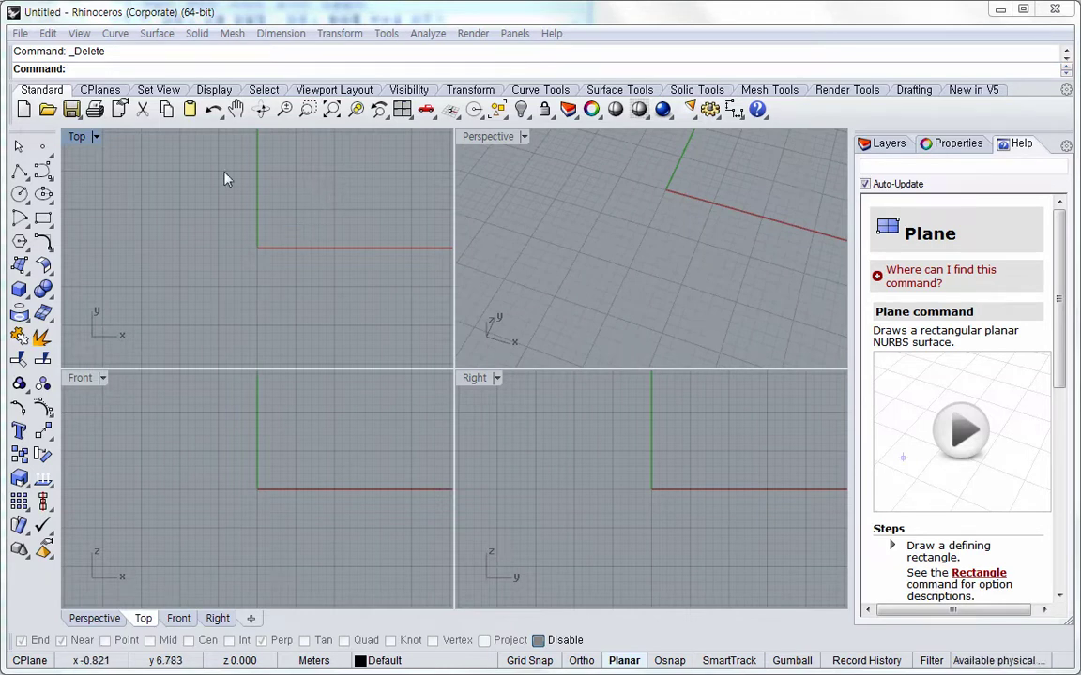
Draw a rectangular corner-to-corner plane in the Top view, starting at about -12.5, 9.6 and ending across the origin
click(156, 34)
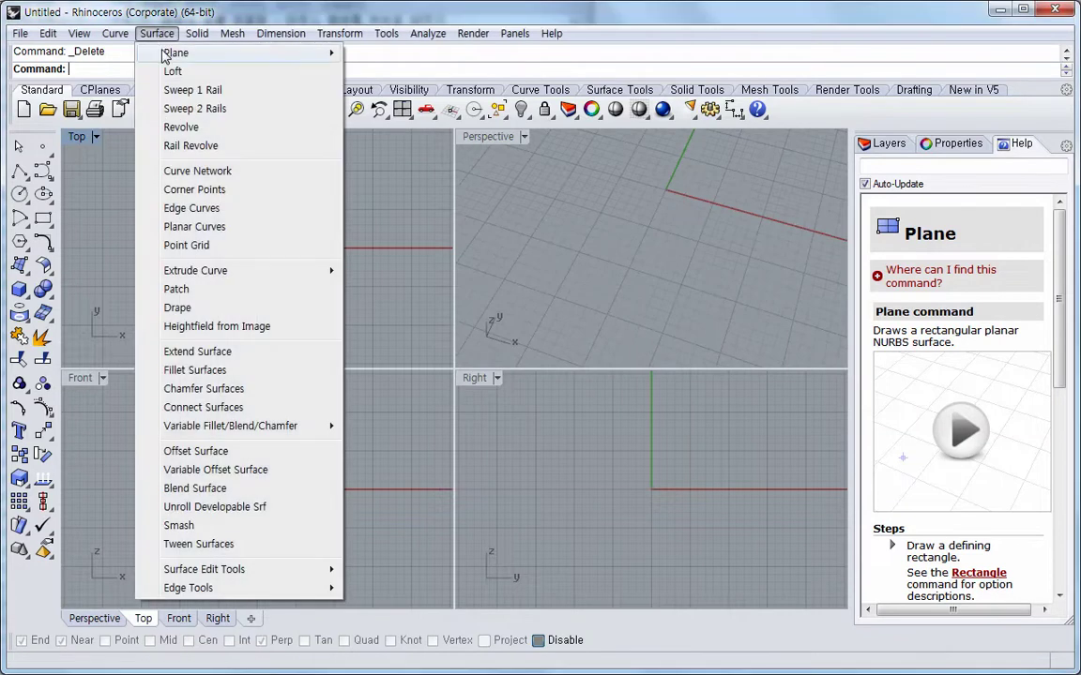
mouse_move(333, 56)
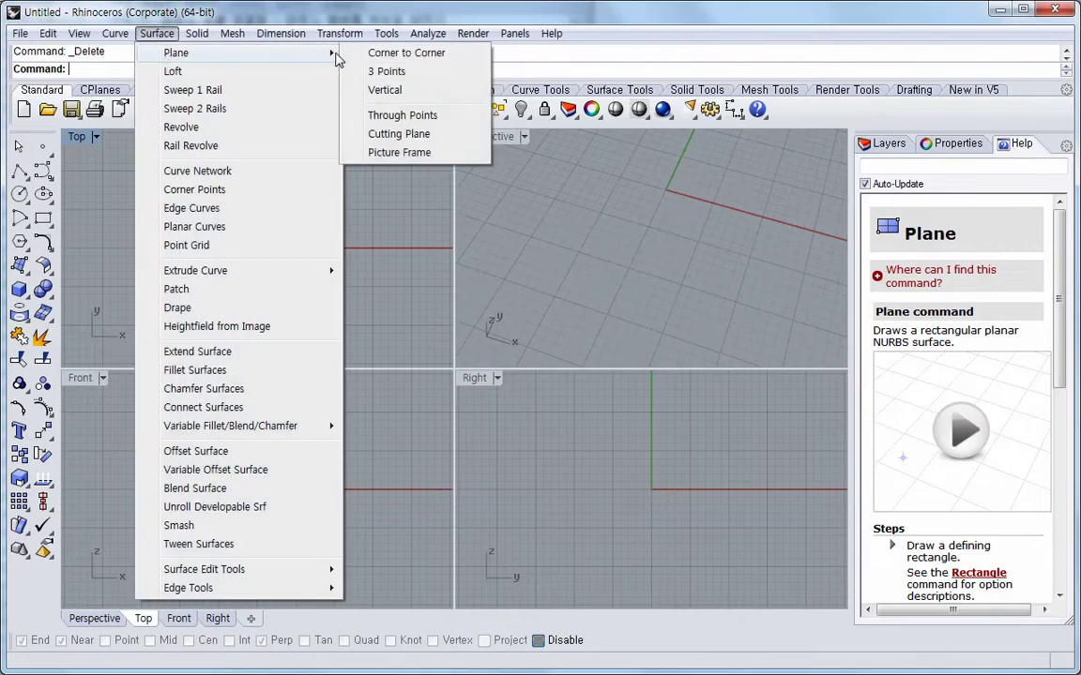
click(449, 60)
click(160, 174)
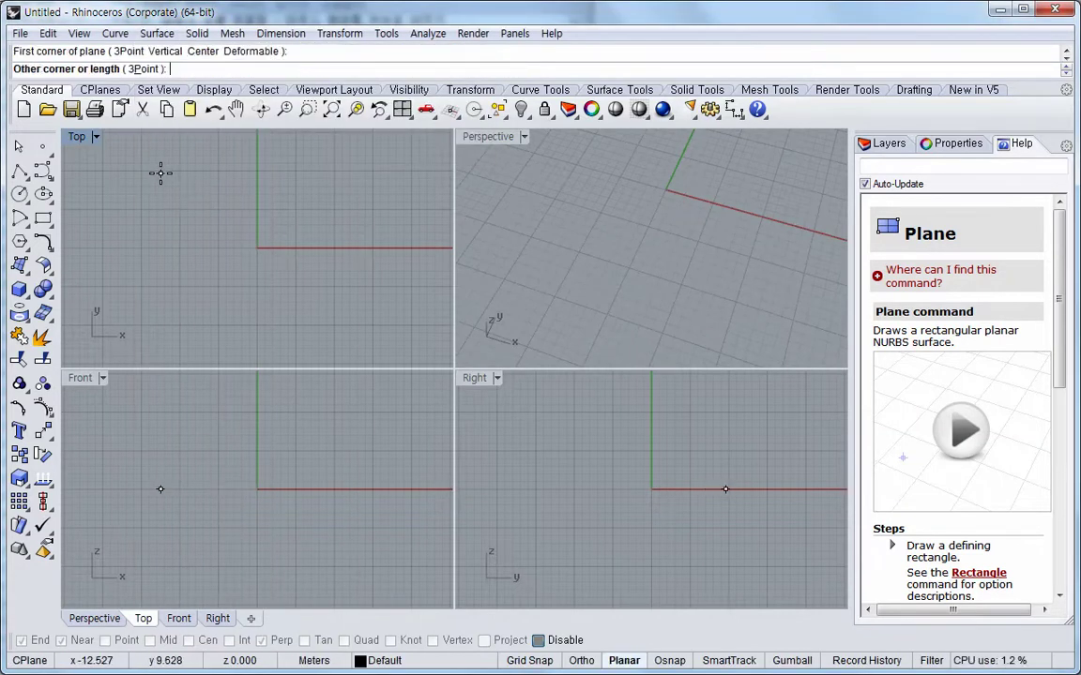
click(316, 342)
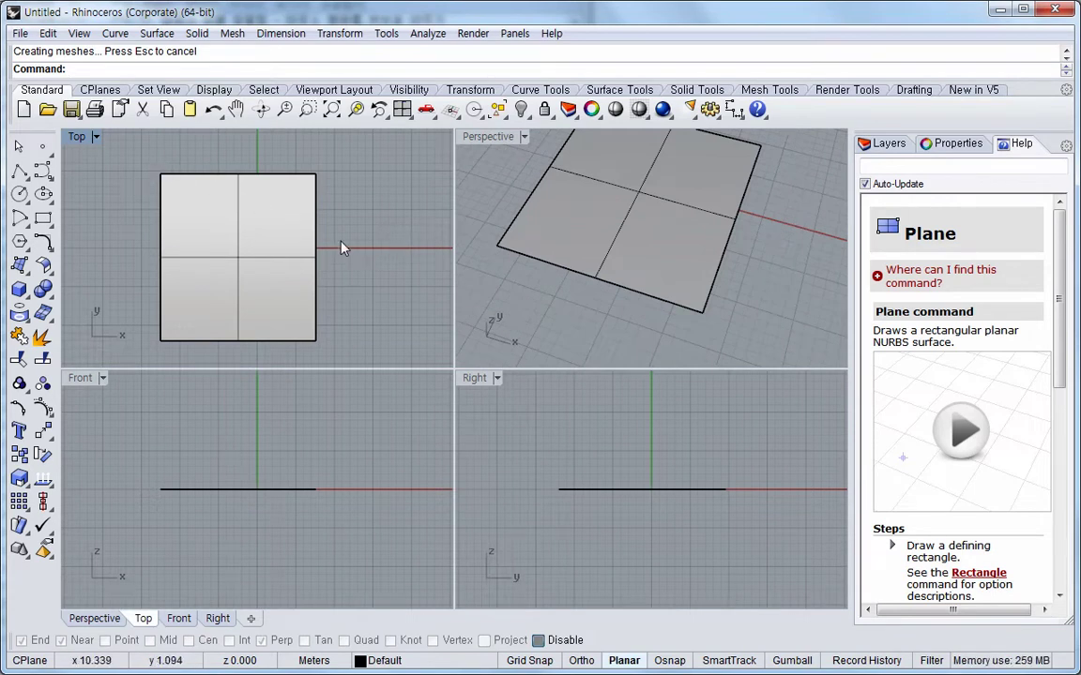
Start splitting the plane at isocurves and place two U-direction cuts, one above and one below its middle
click(157, 33)
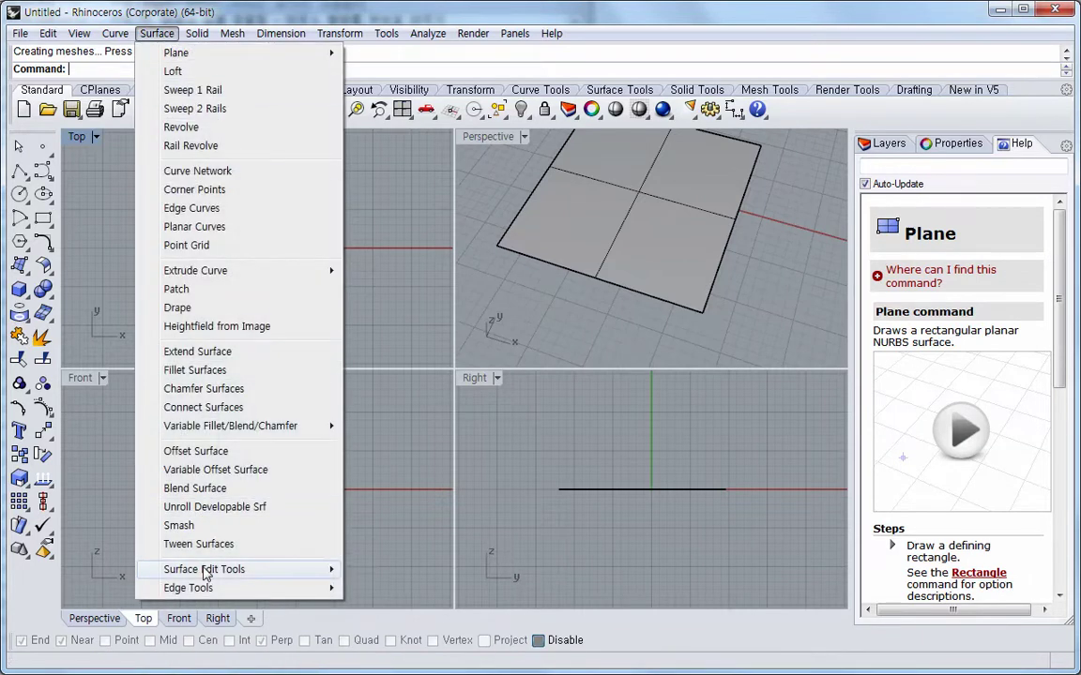
mouse_move(216, 570)
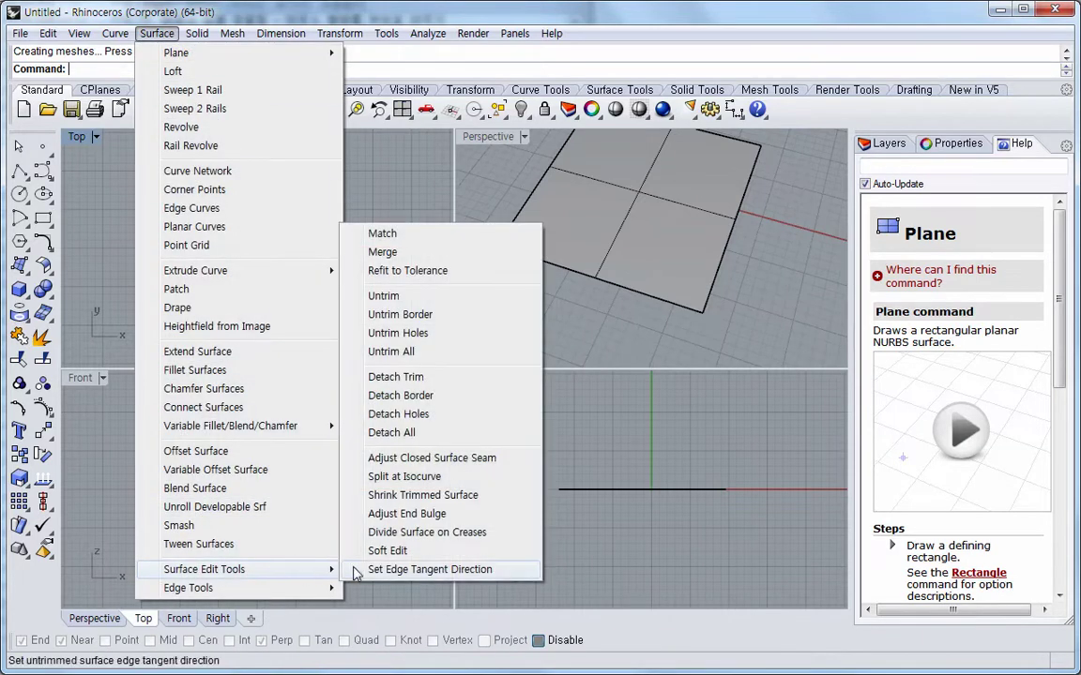
click(430, 478)
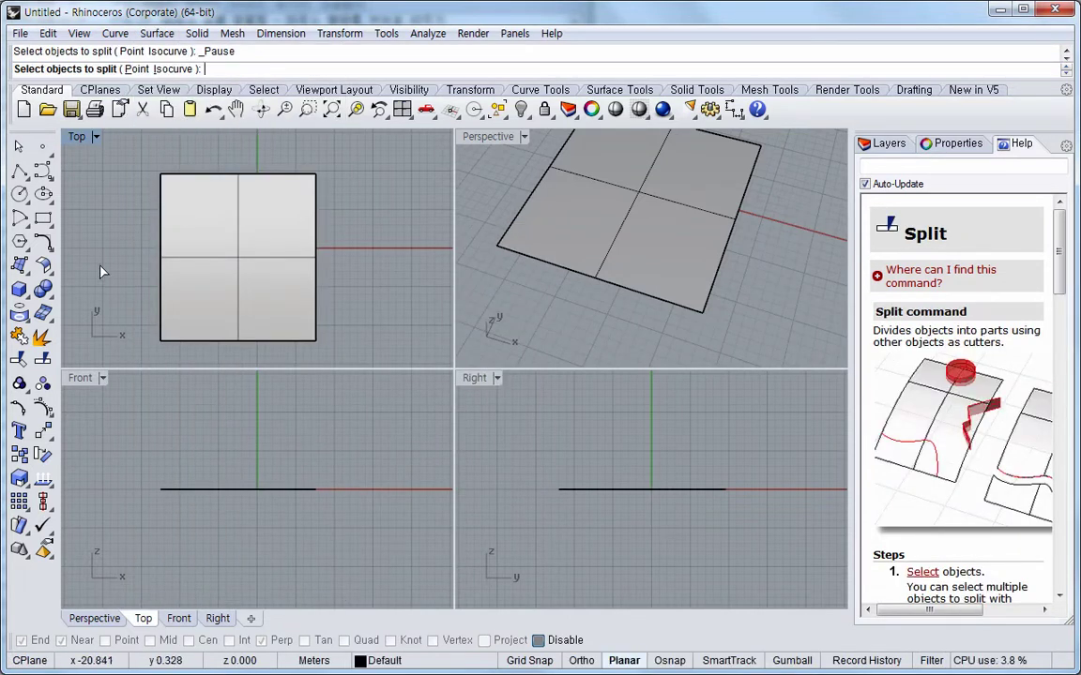
click(293, 273)
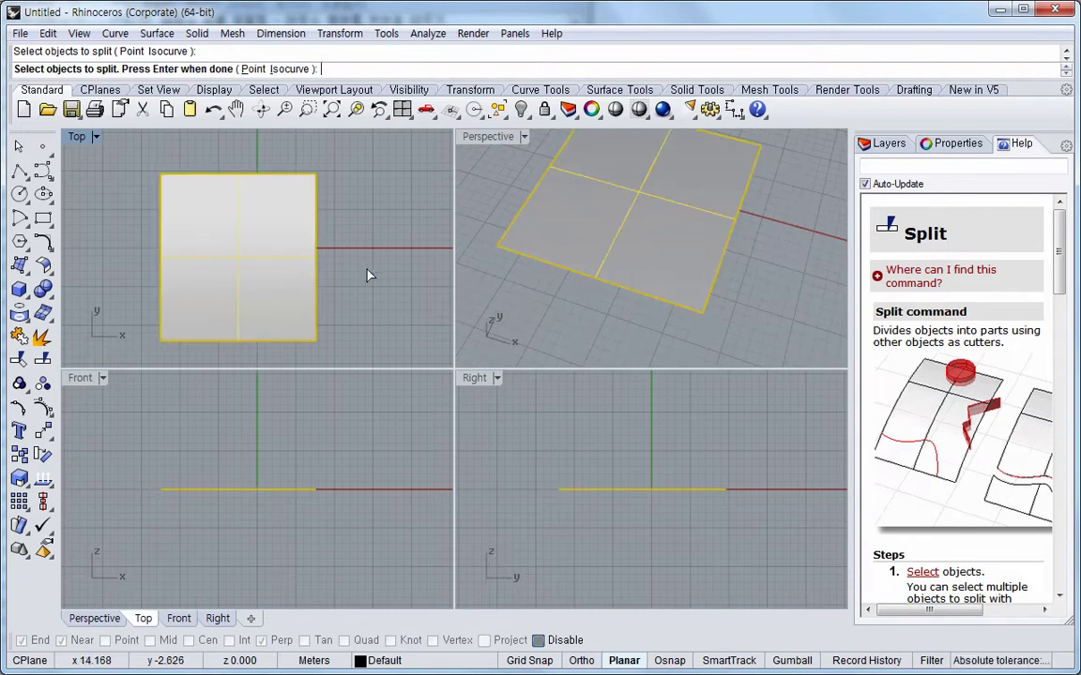
key(Return)
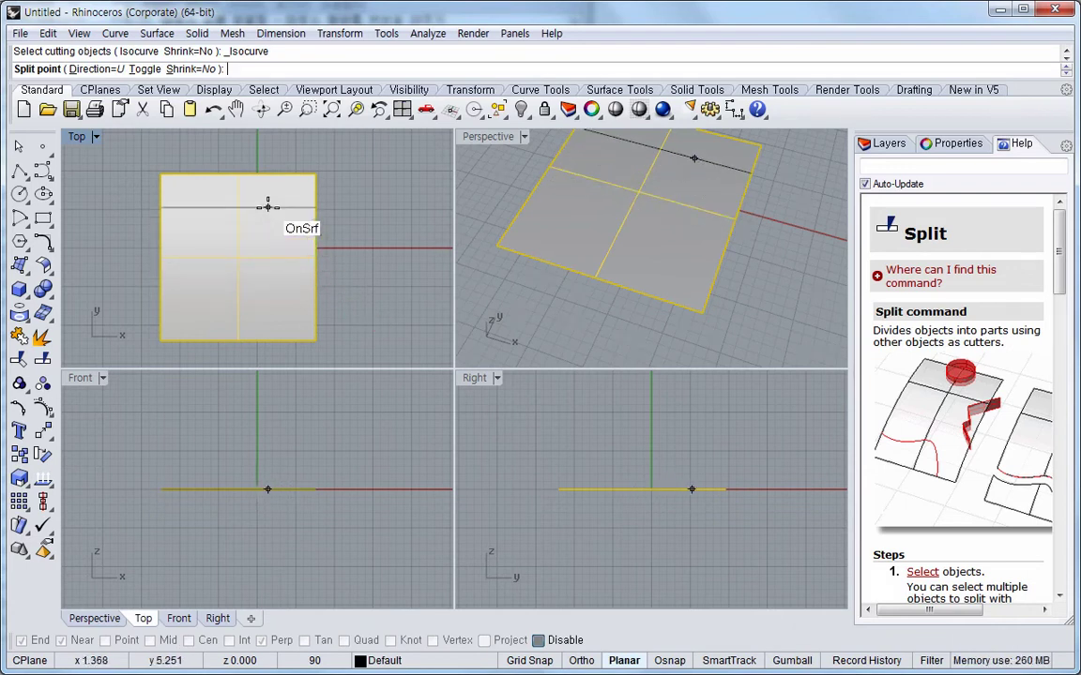
click(217, 211)
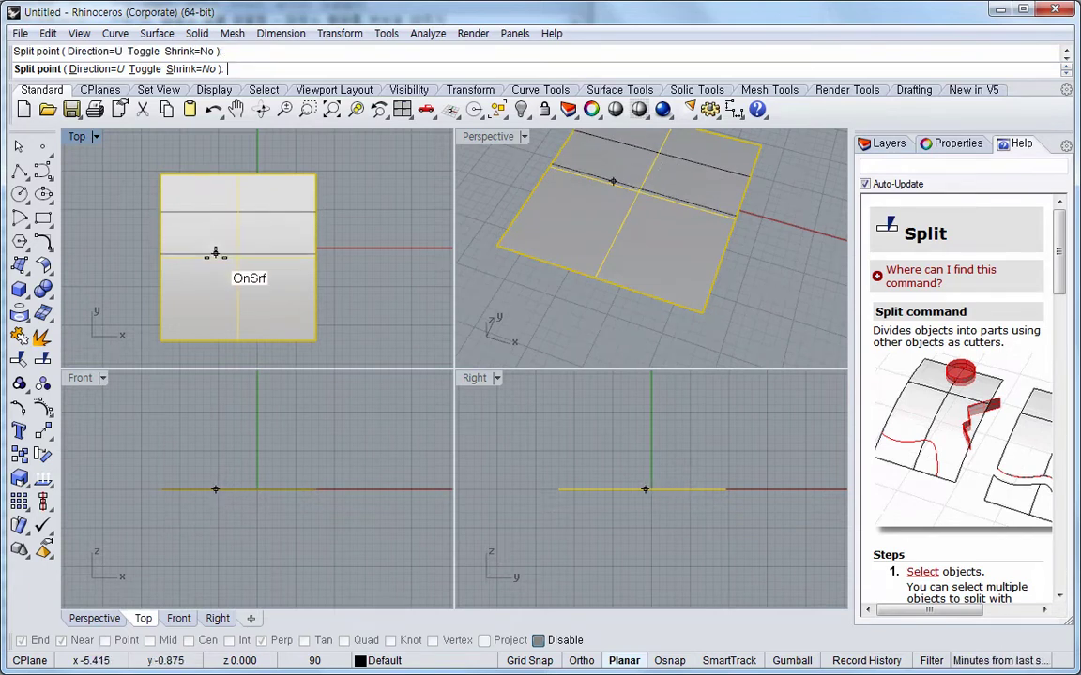
click(214, 283)
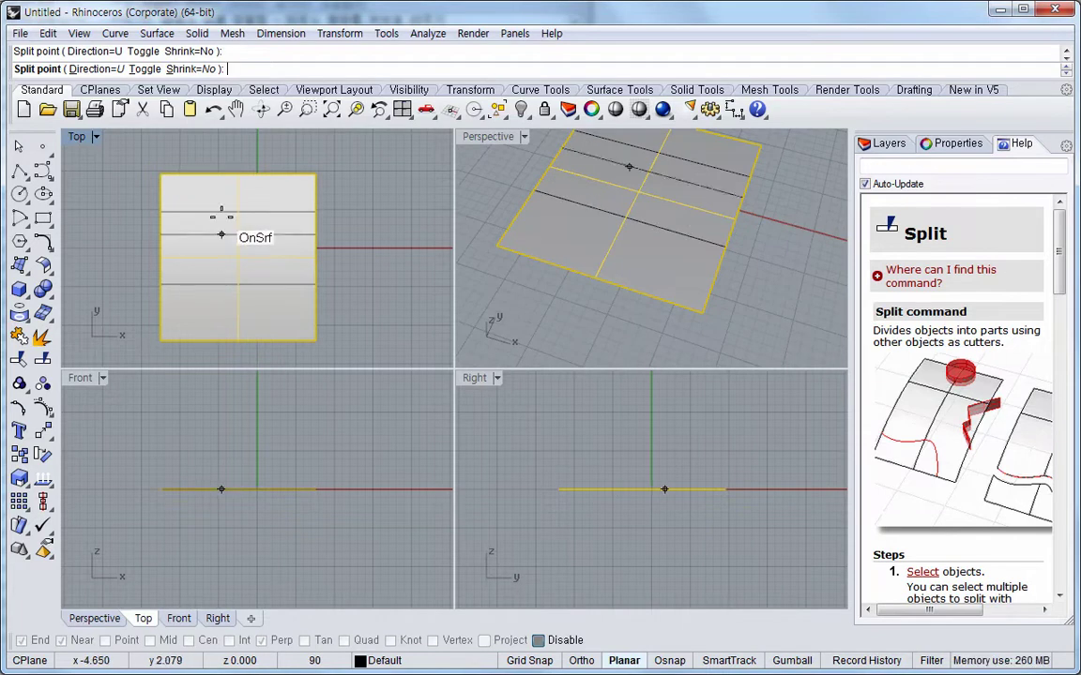
Toggle the split direction to V, place two cuts either side of the plane's middle, and complete the split
click(143, 69)
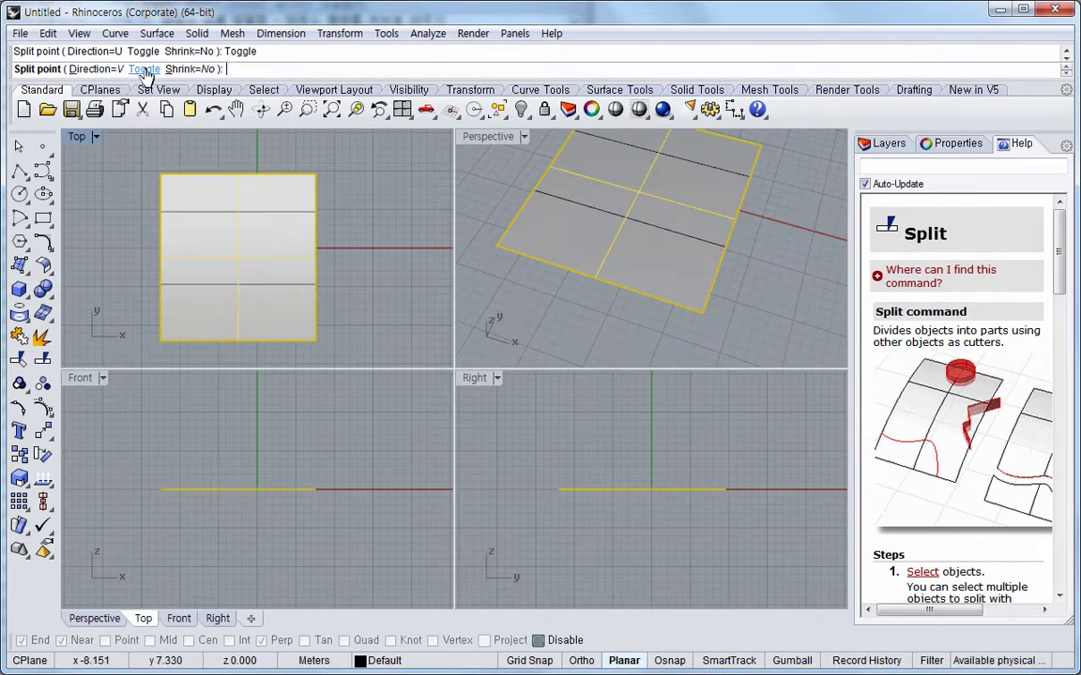
click(216, 247)
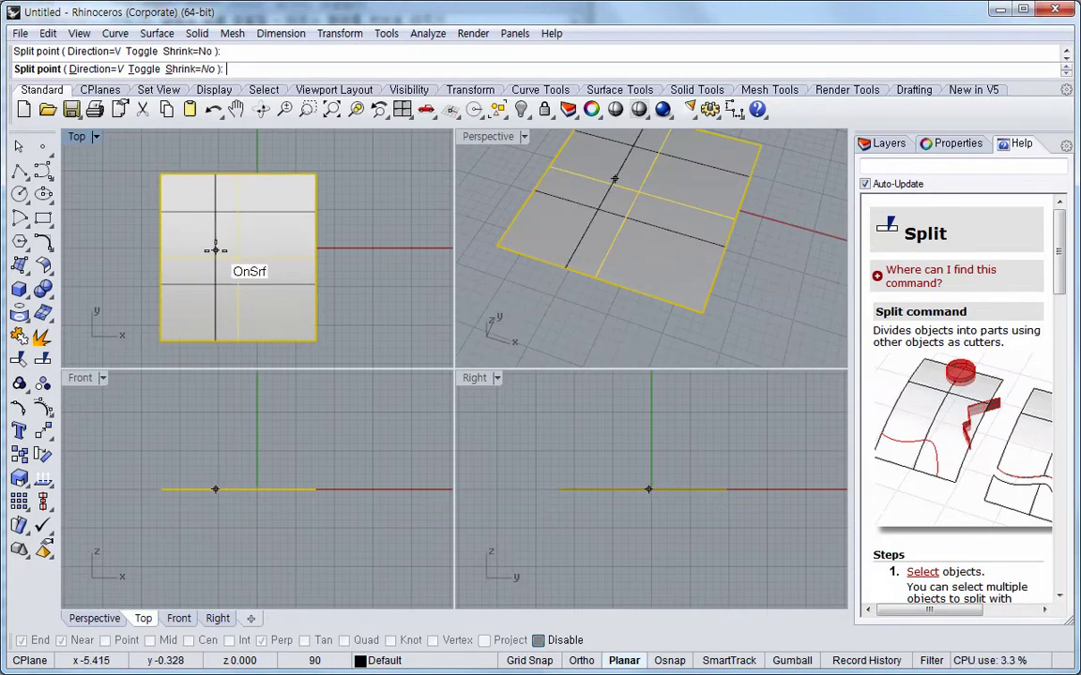
click(268, 250)
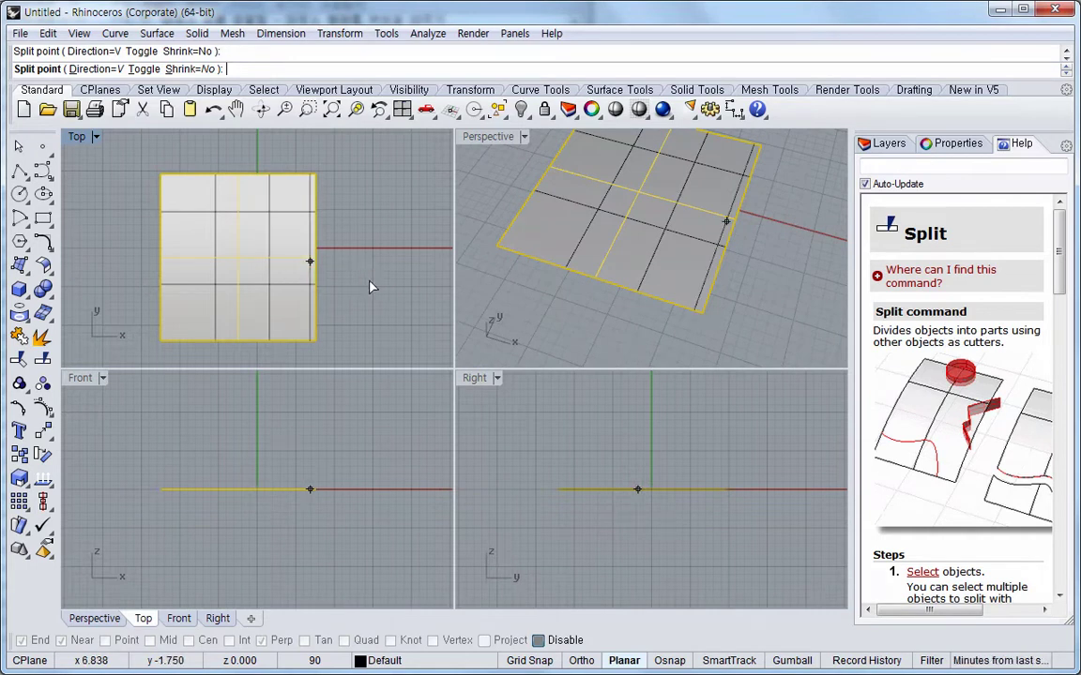
key(Return)
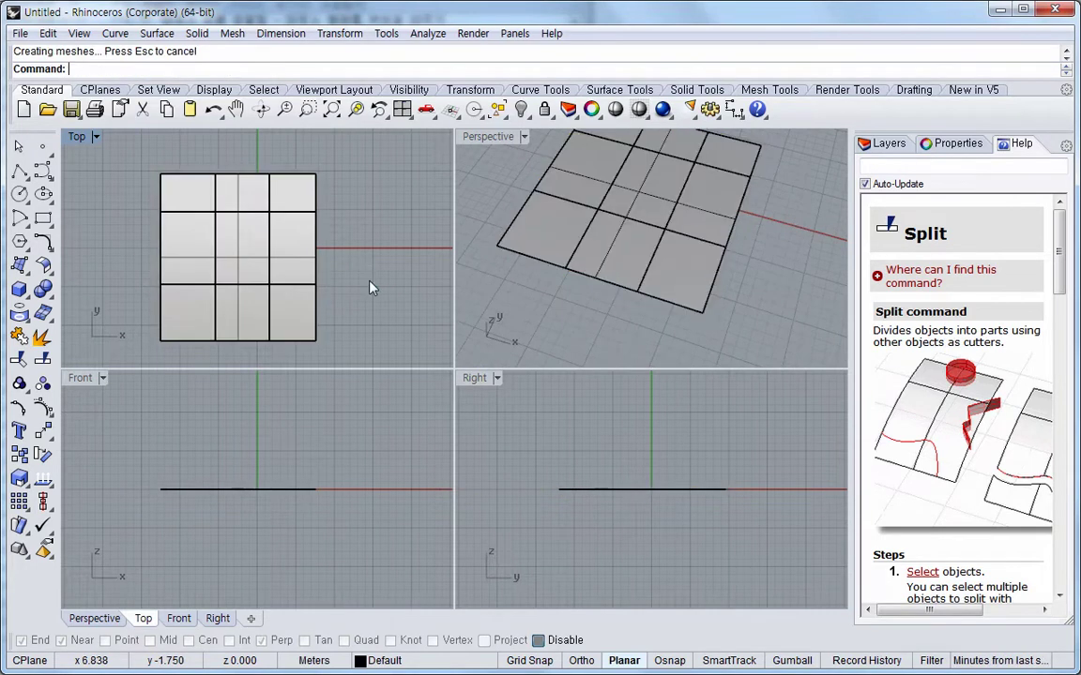
Inspect the pieces of the split plane by selecting them one at a time in the Top view
click(298, 321)
click(240, 308)
click(201, 310)
click(197, 265)
click(237, 250)
click(290, 251)
click(290, 199)
click(231, 180)
click(202, 202)
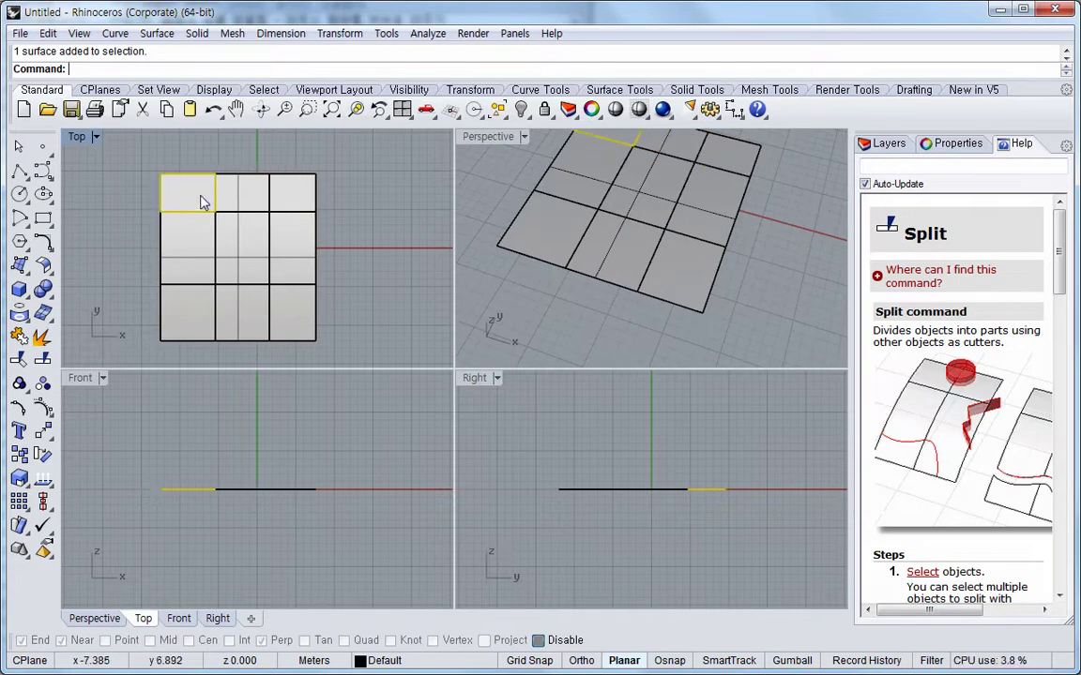
Delete all pieces of the split plane
click(129, 216)
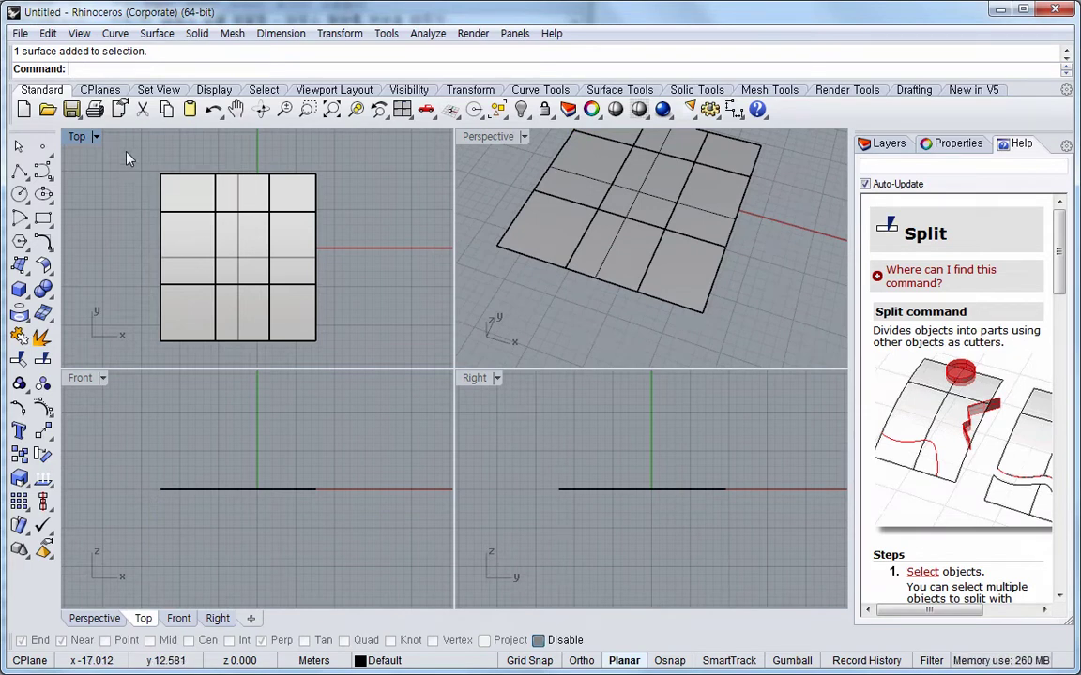
drag(127, 153, 355, 357)
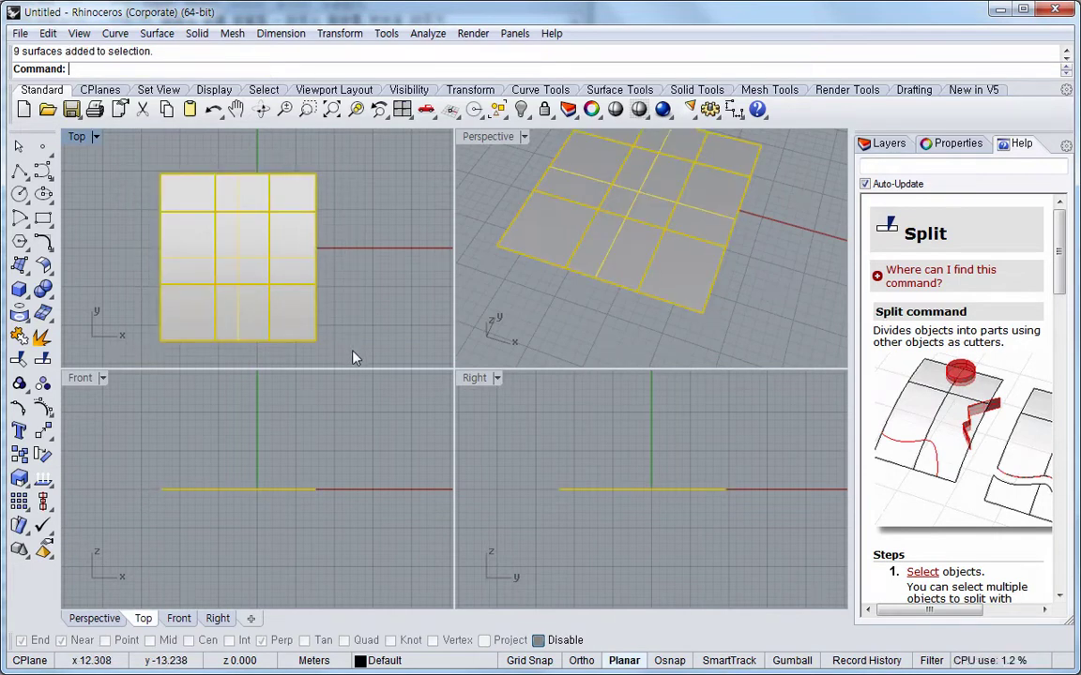
key(Delete)
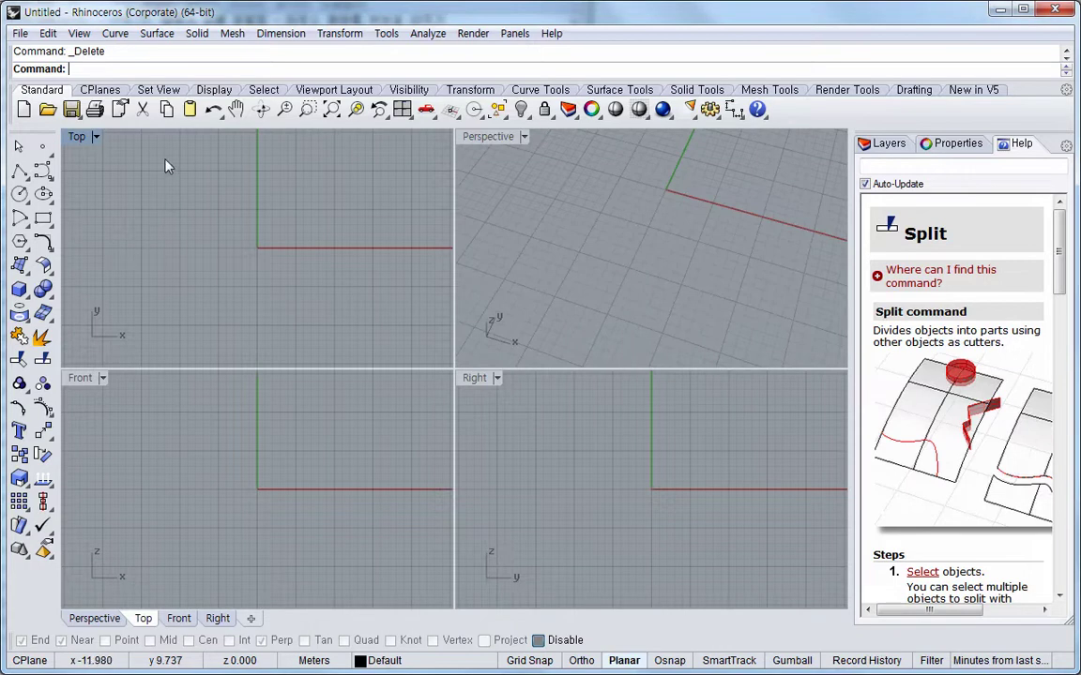
Draw a new rectangular corner-to-corner plane around the origin in the Top view and turn on its control points
click(160, 34)
mouse_move(152, 54)
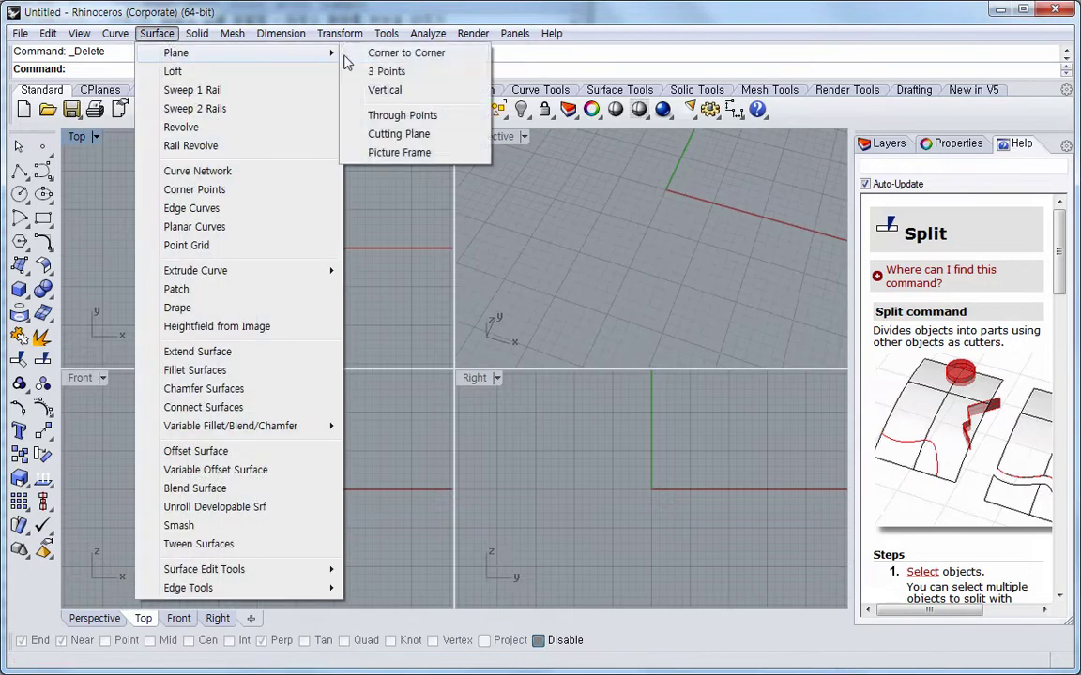
click(399, 55)
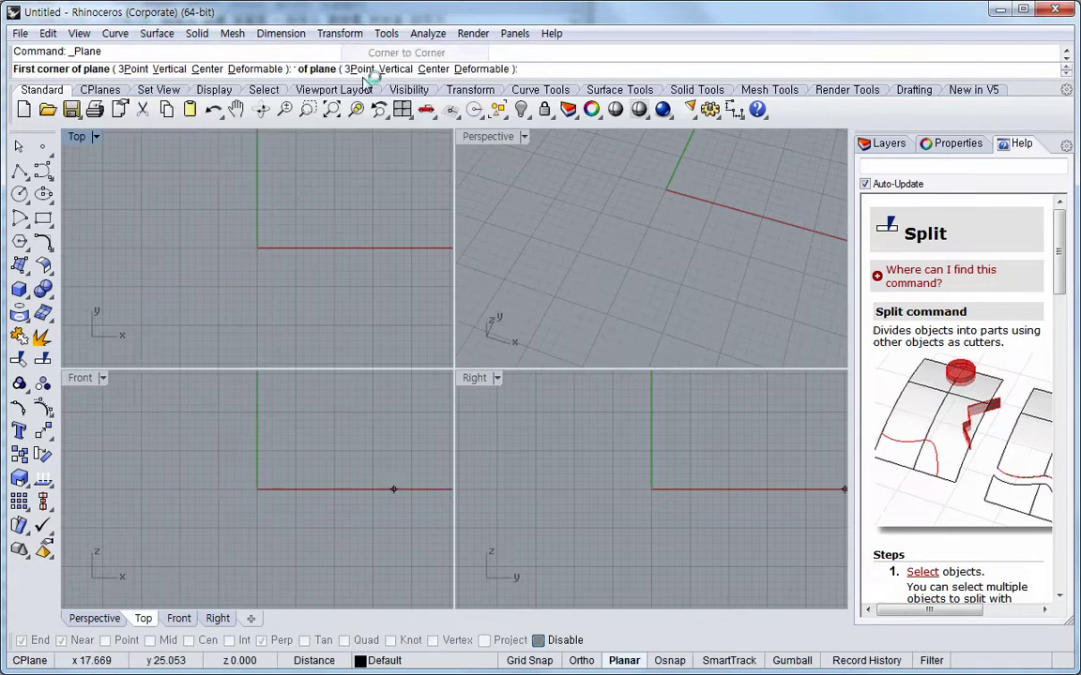
click(178, 157)
click(328, 344)
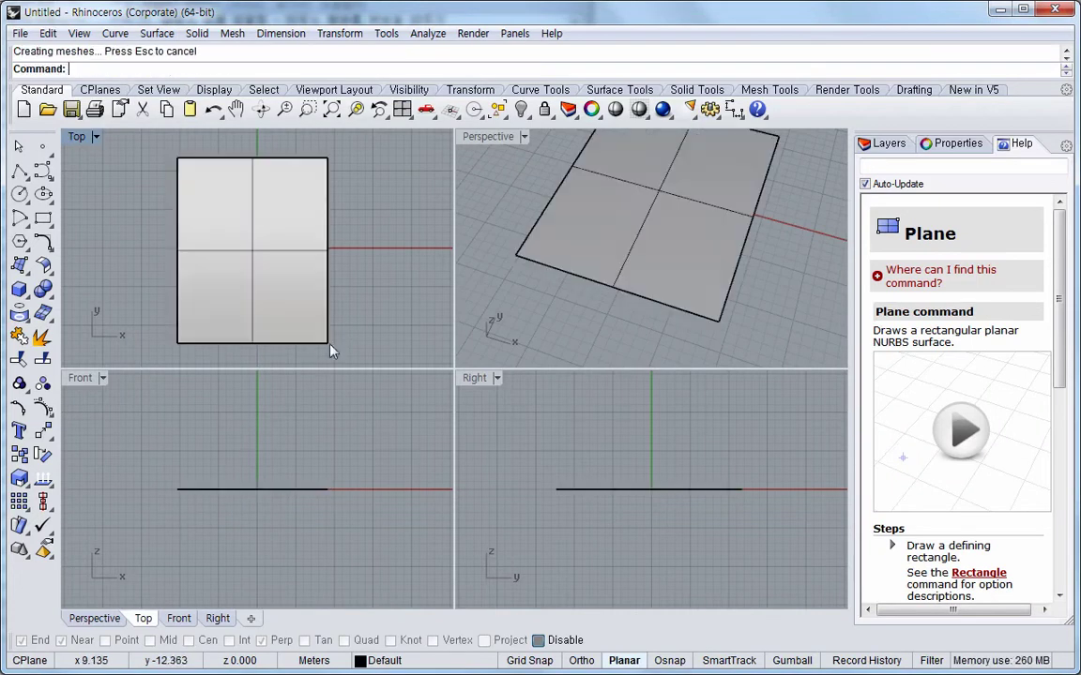
key(Return)
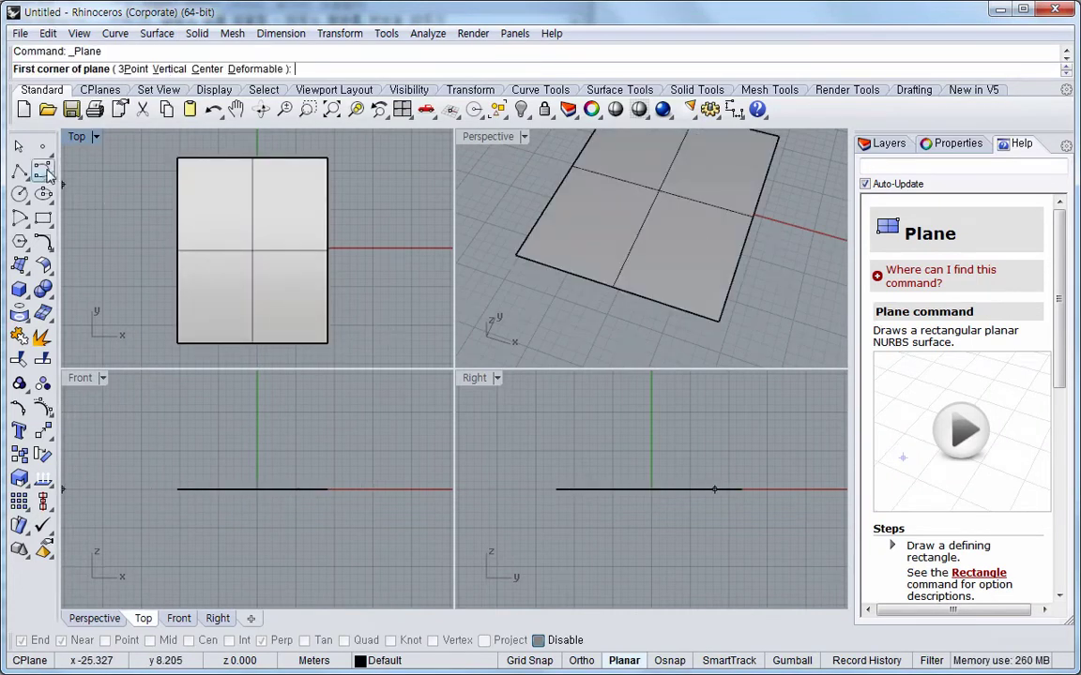
key(Escape)
click(242, 260)
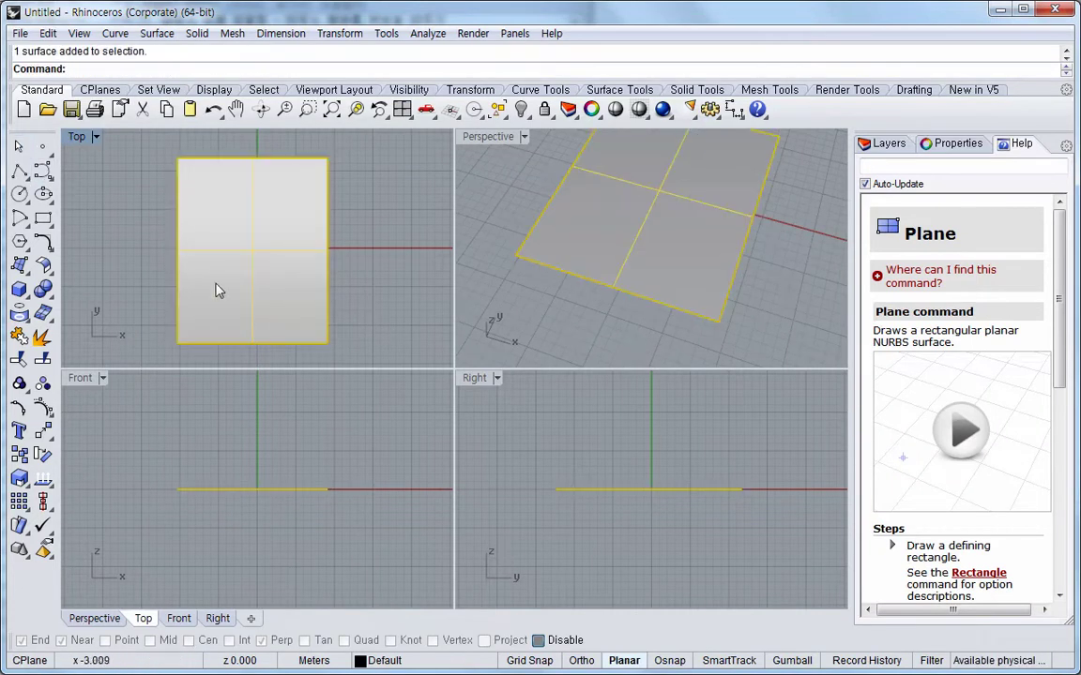
click(44, 405)
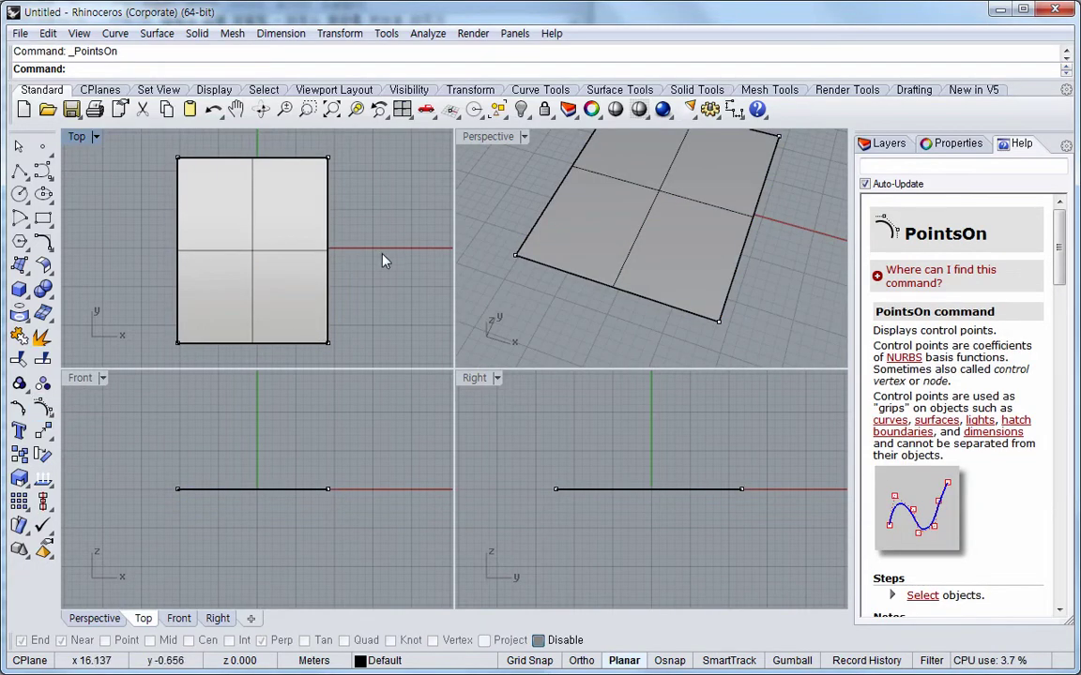
Rebuild the plane with 6 U and 6 V points at degree 3, deleting the input and with Retrim off
click(48, 34)
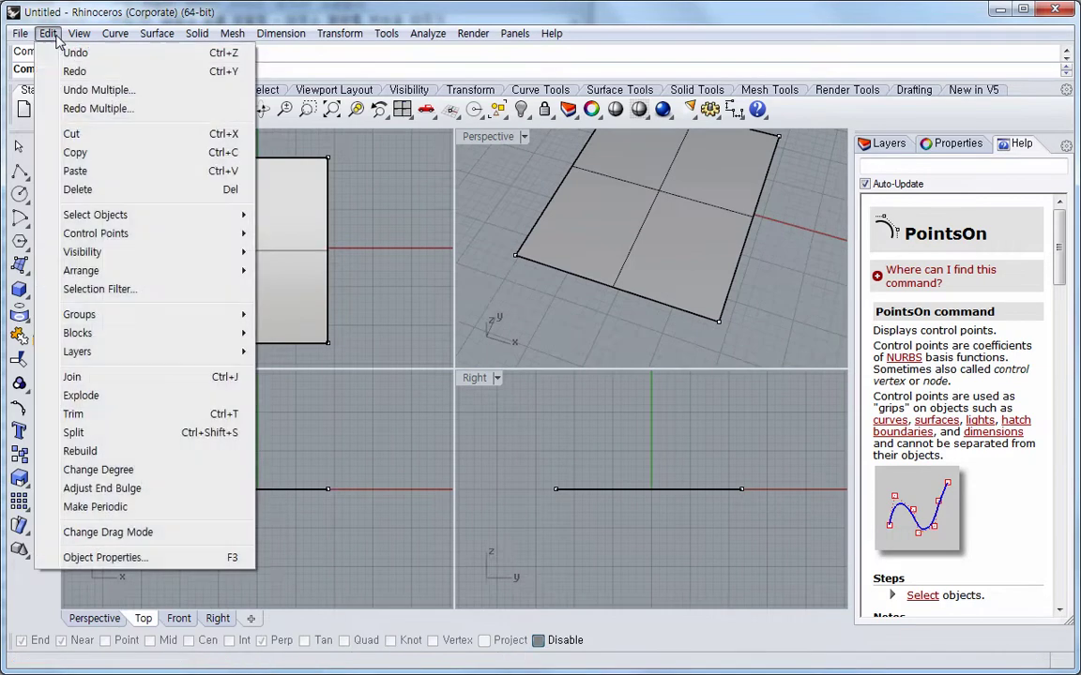
click(82, 451)
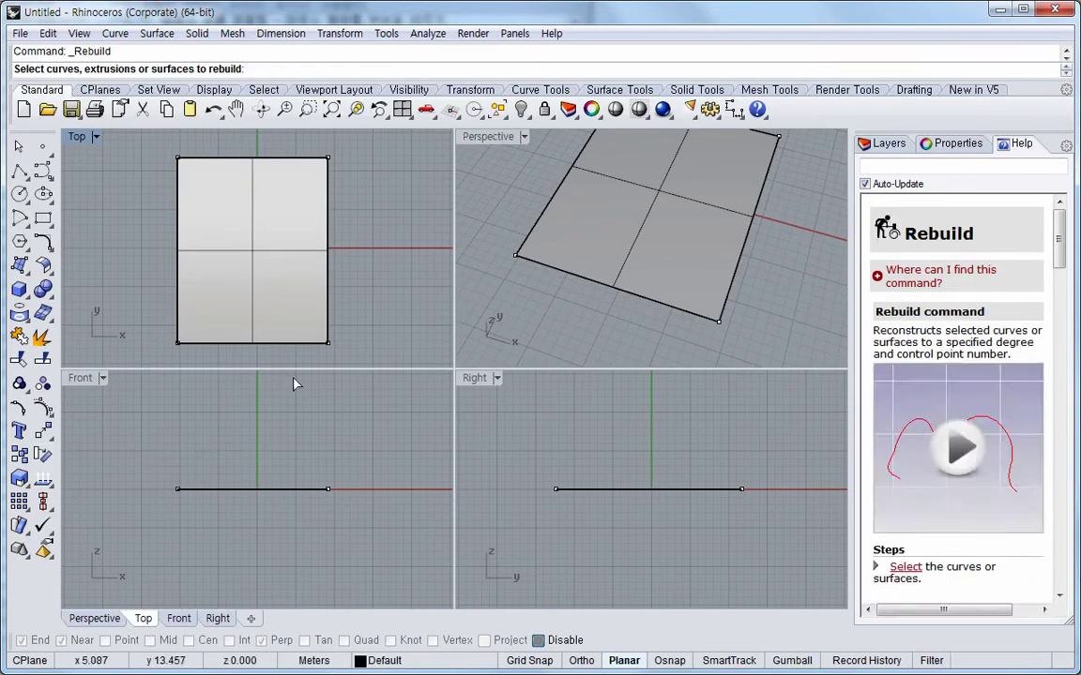
click(285, 241)
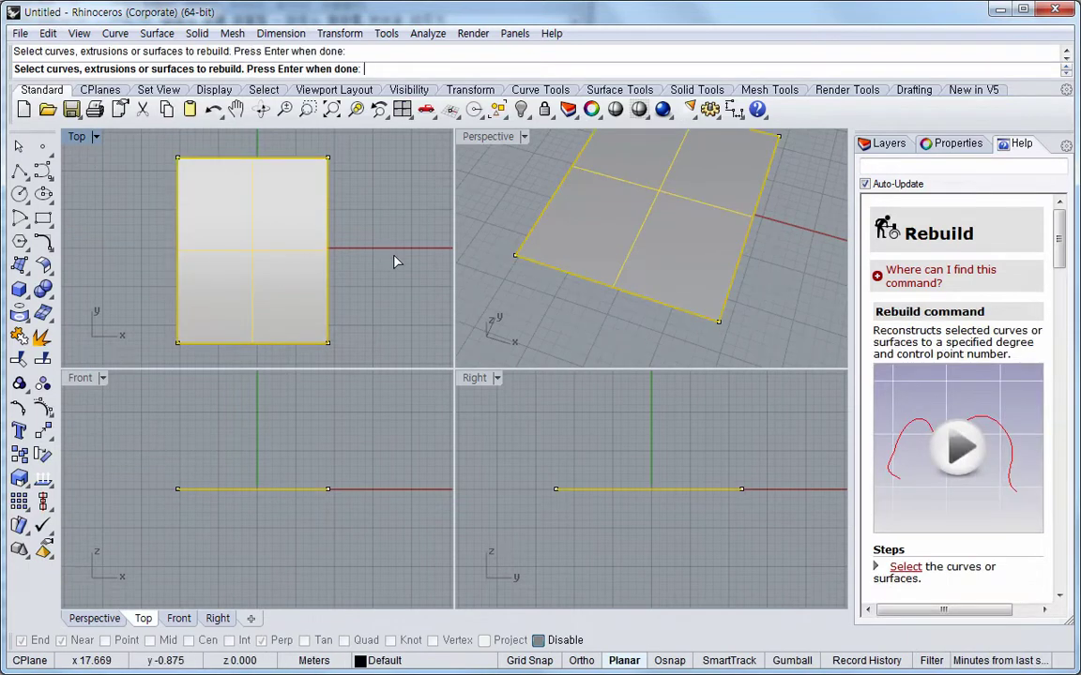
key(Return)
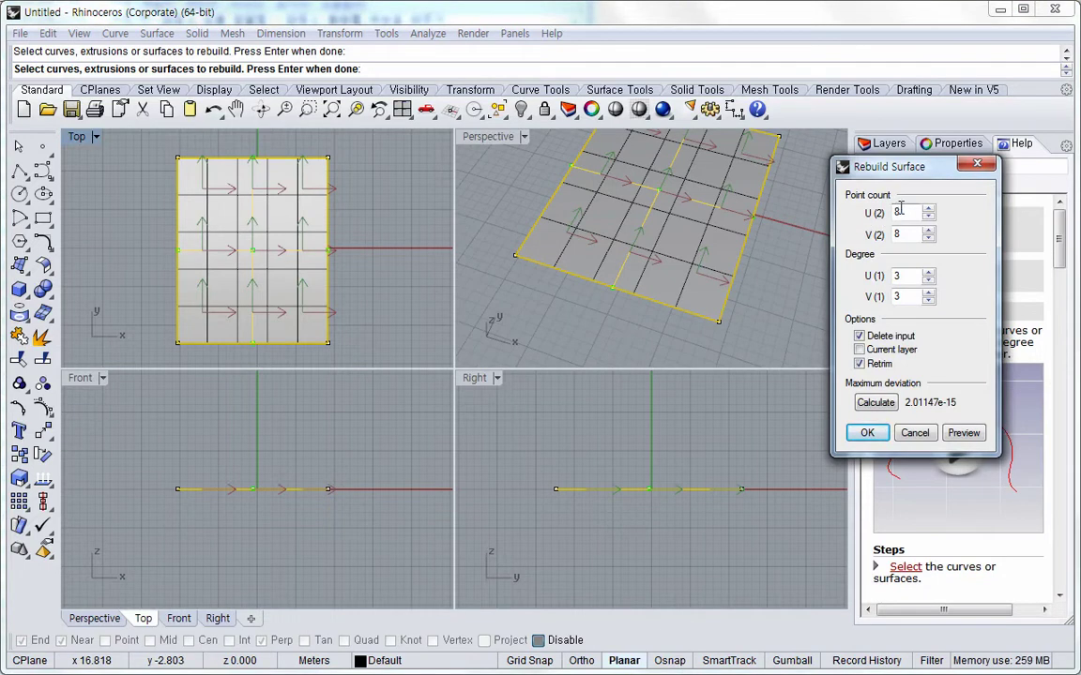
double_click(898, 213)
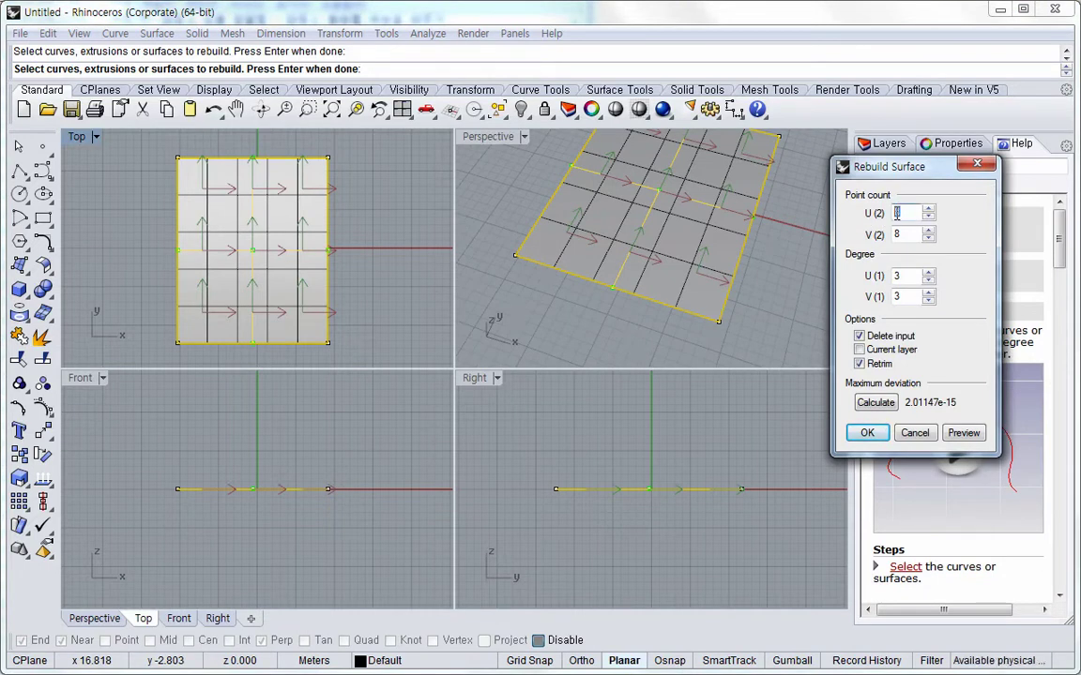
text(6)
key(Tab)
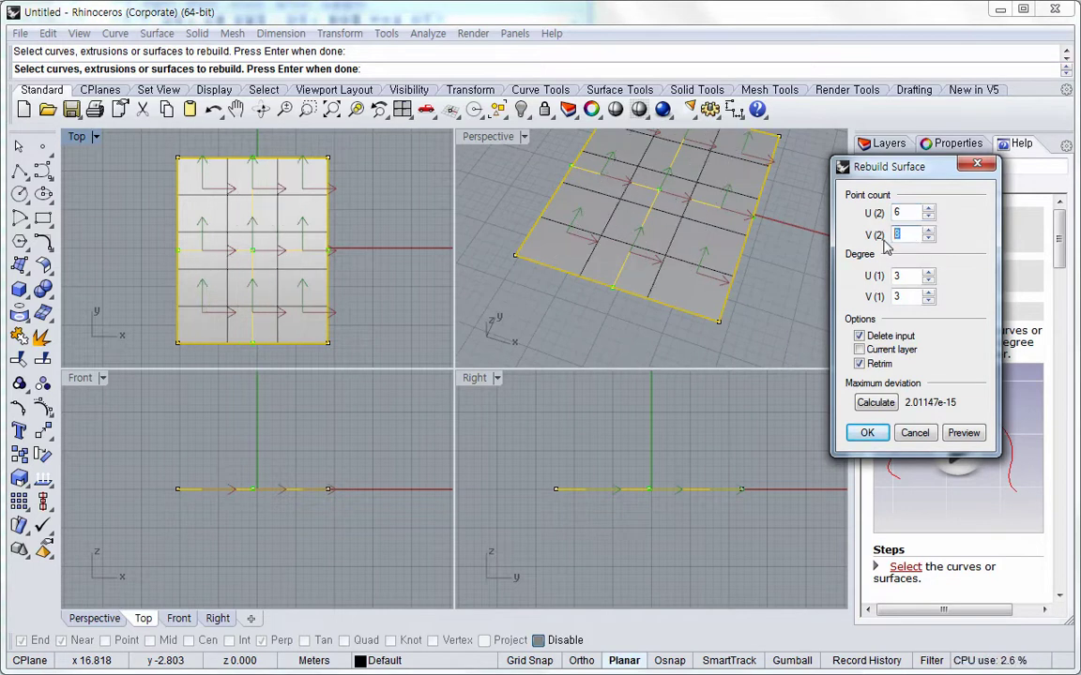
text(6)
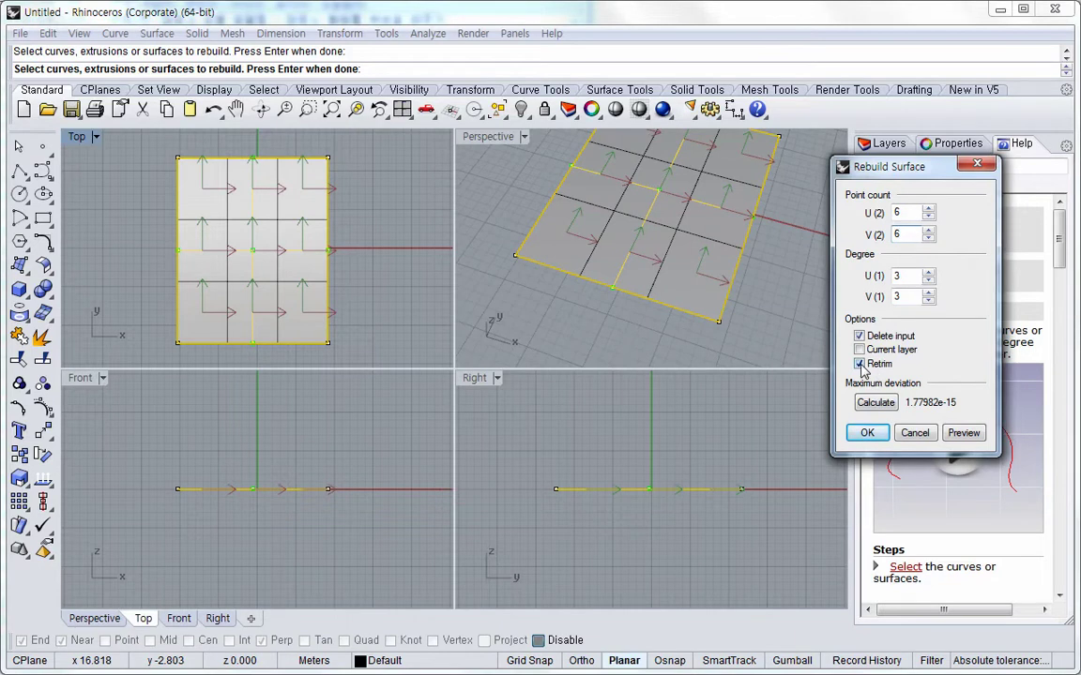
click(860, 364)
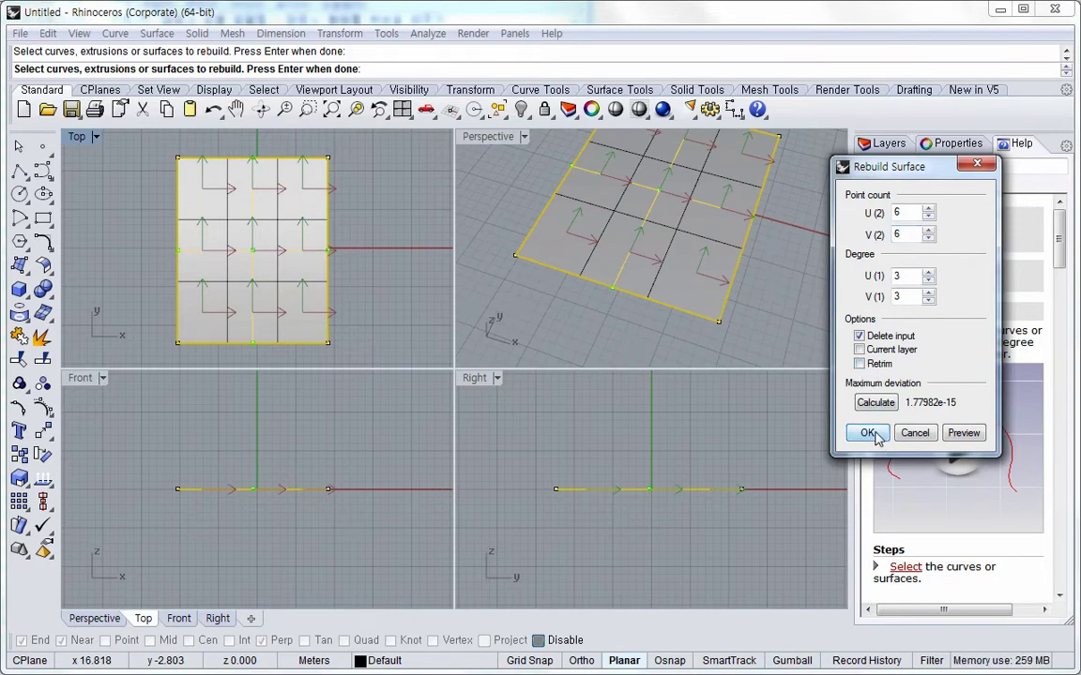
click(872, 434)
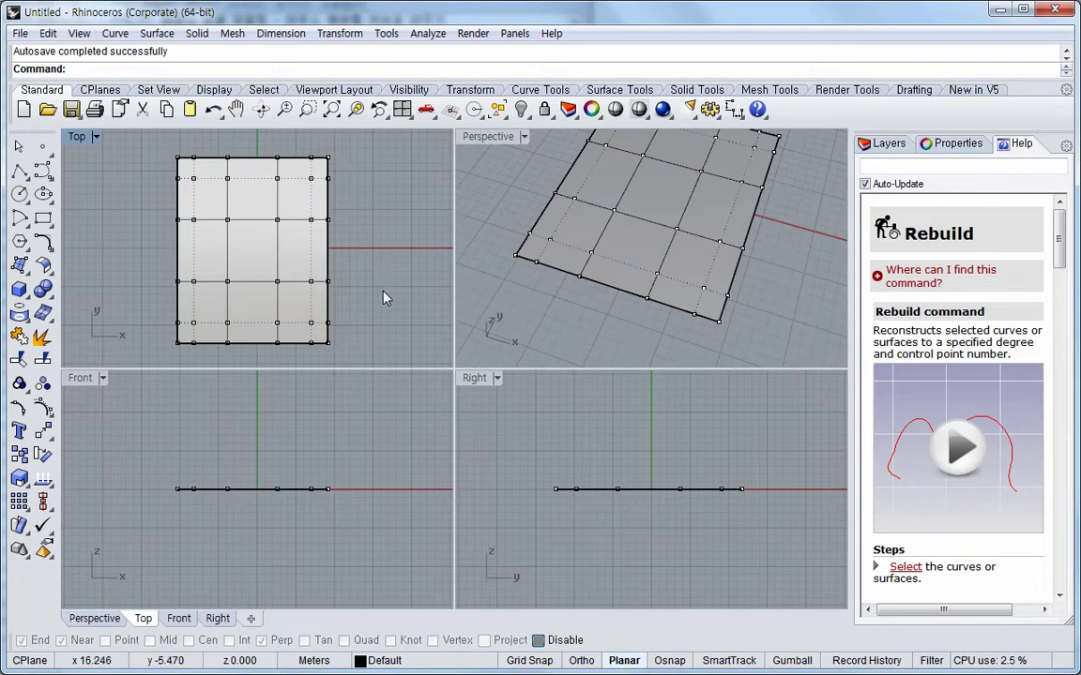
Maximize the Top view and turn off the rebuilt plane's control points
double_click(77, 137)
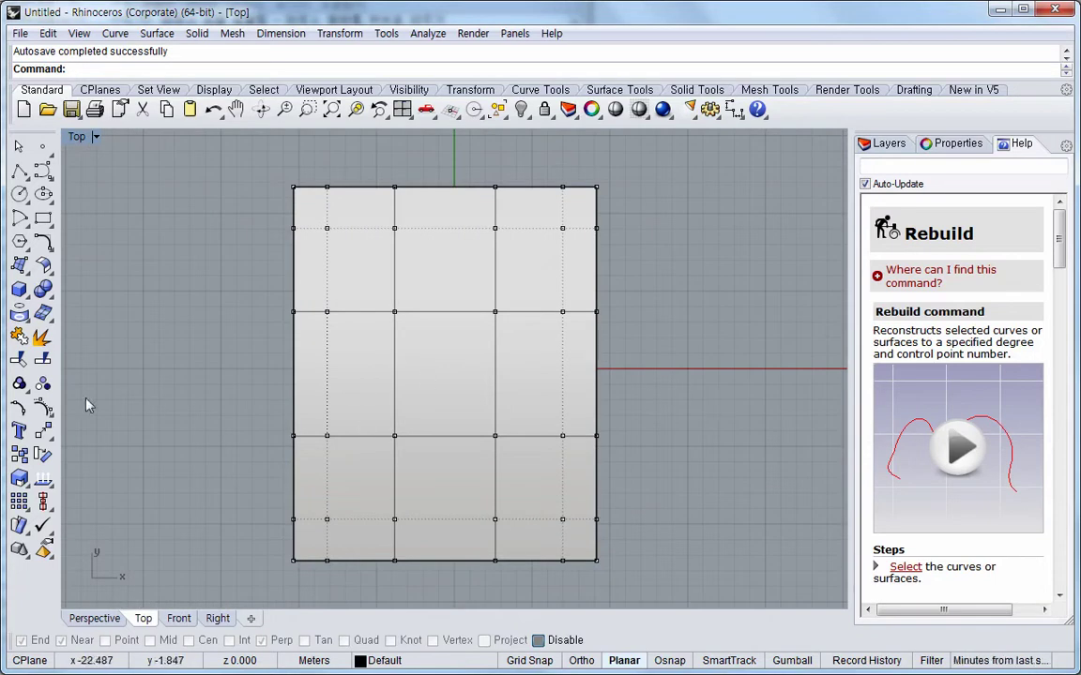
right_click(42, 407)
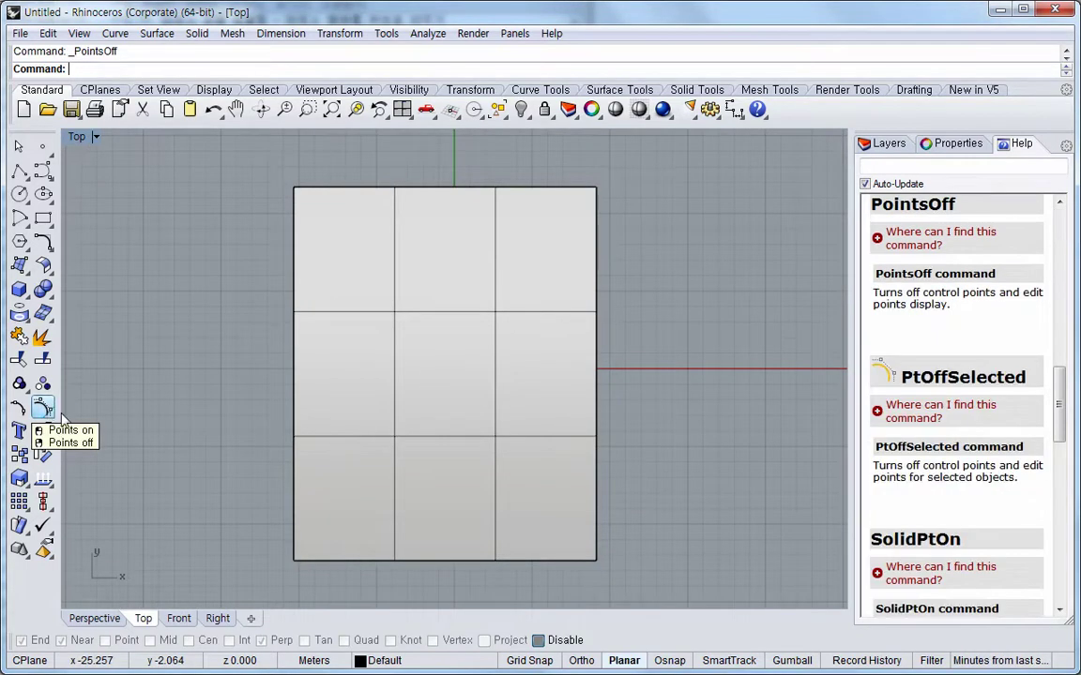
Draw a closed, irregular degree 3 control point curve inside the plane's outline in the Top view
scroll(199, 394, down, 2)
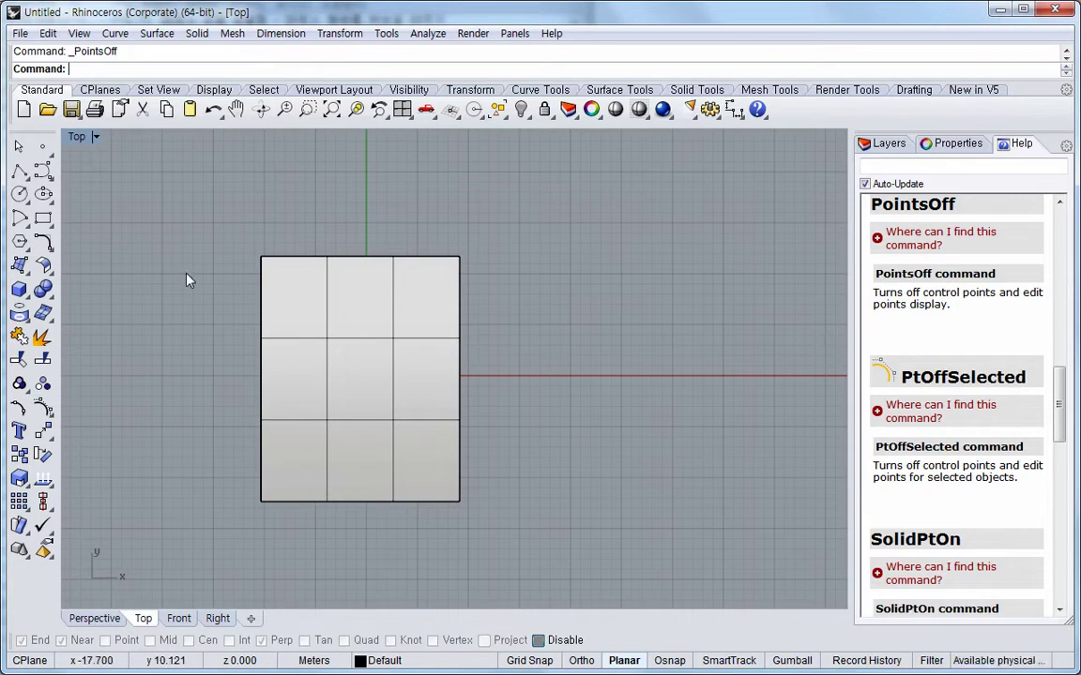
click(42, 169)
click(339, 326)
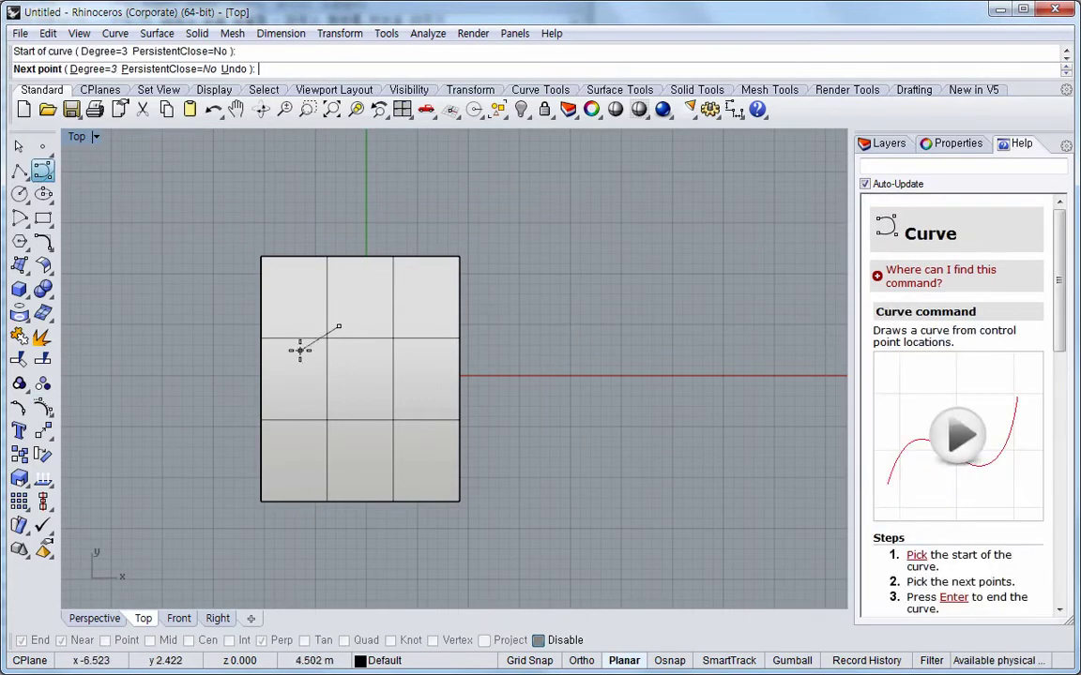
click(299, 351)
click(297, 396)
click(290, 440)
click(331, 464)
click(397, 460)
click(385, 405)
click(403, 365)
click(373, 284)
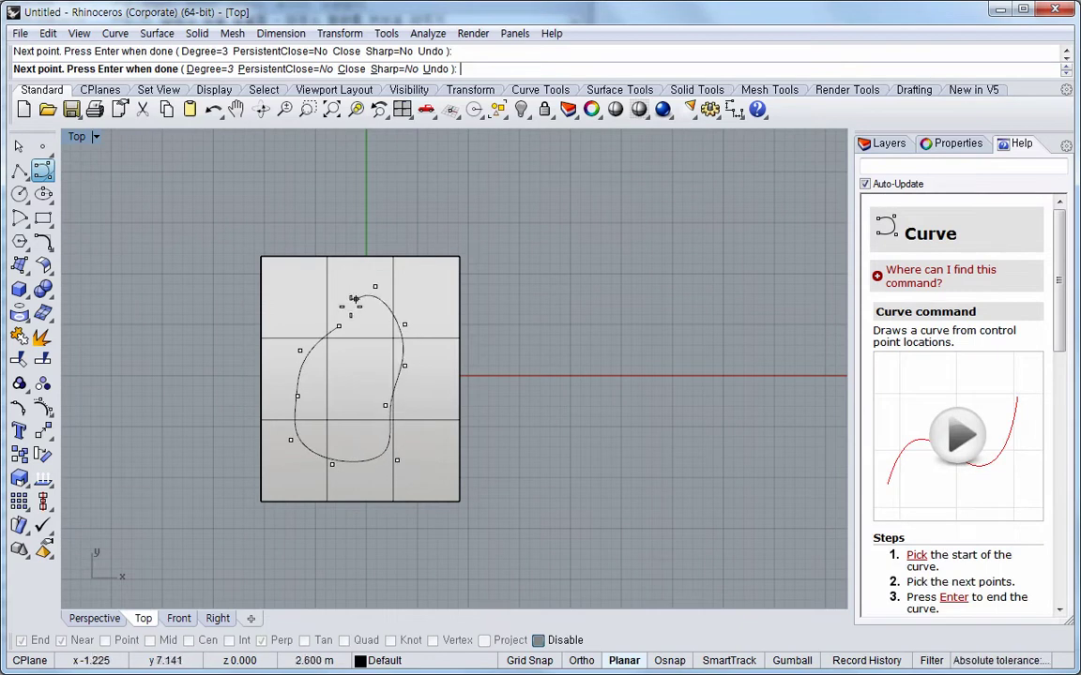
click(339, 324)
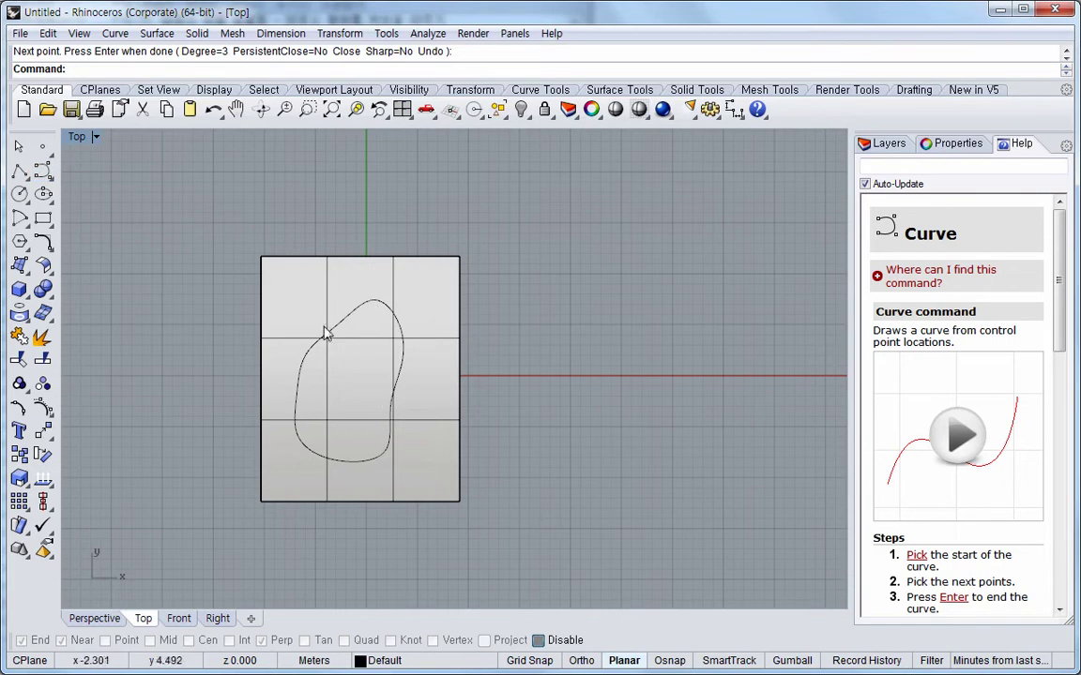
Trim away the part of the plane outside the closed curve, using both the plane and the curve as cutting objects
click(25, 365)
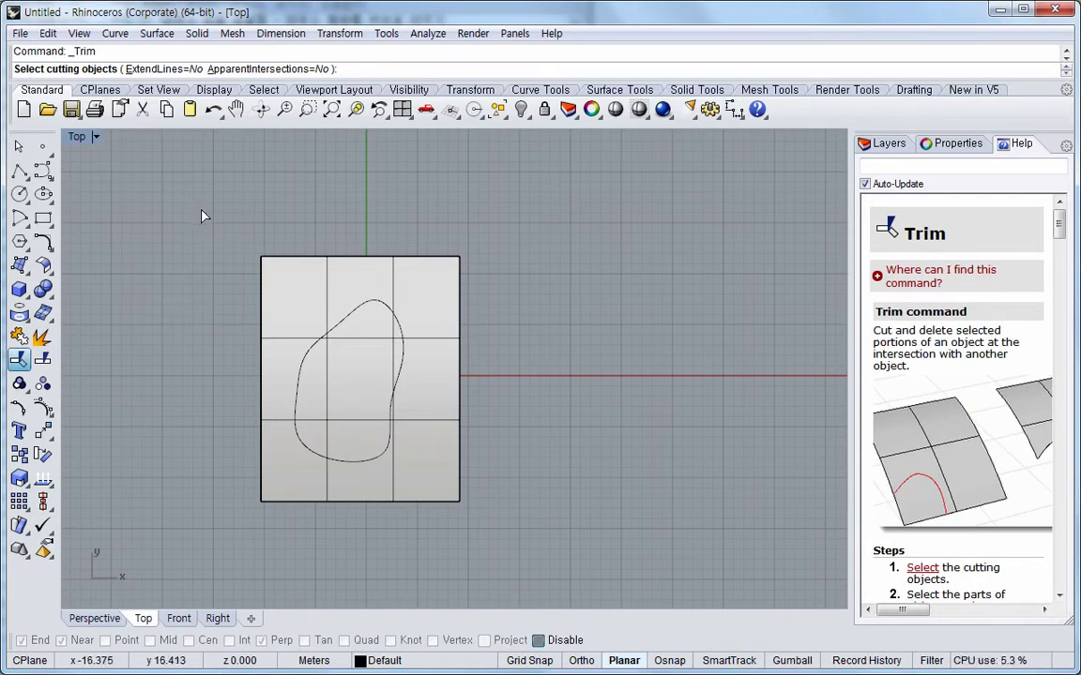
drag(206, 210, 532, 544)
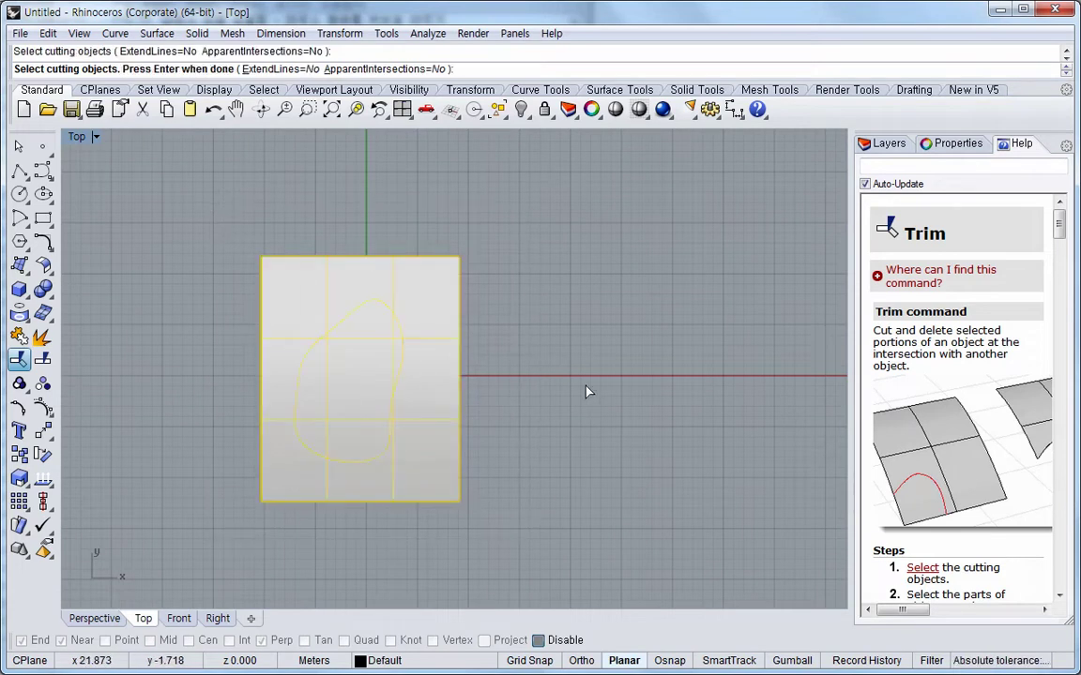
key(Return)
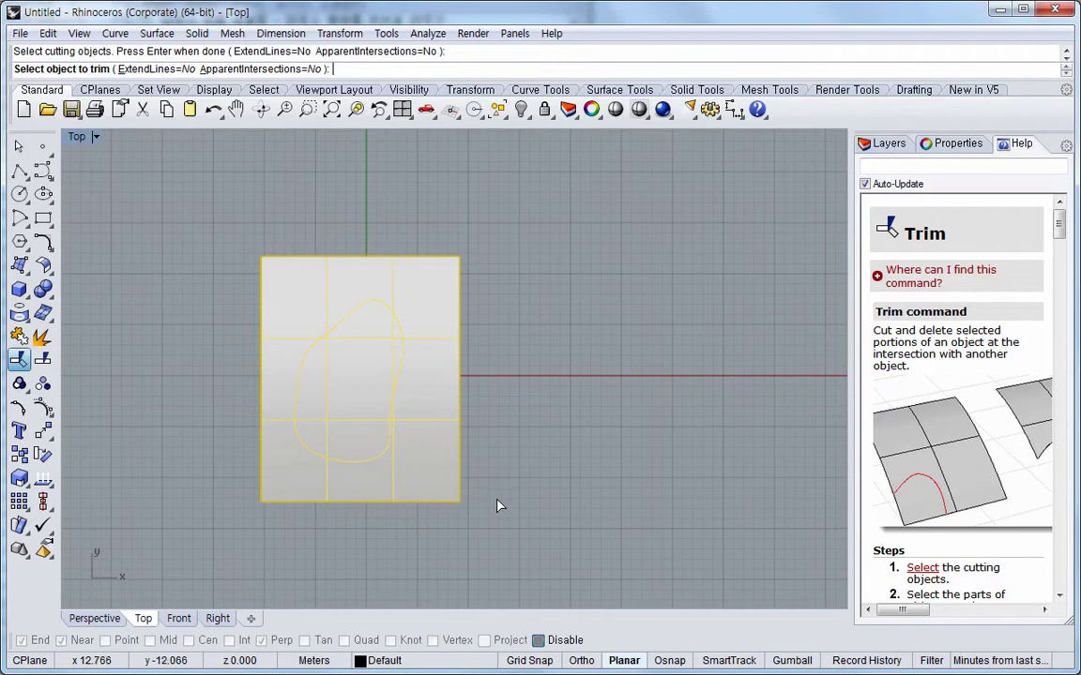
click(441, 377)
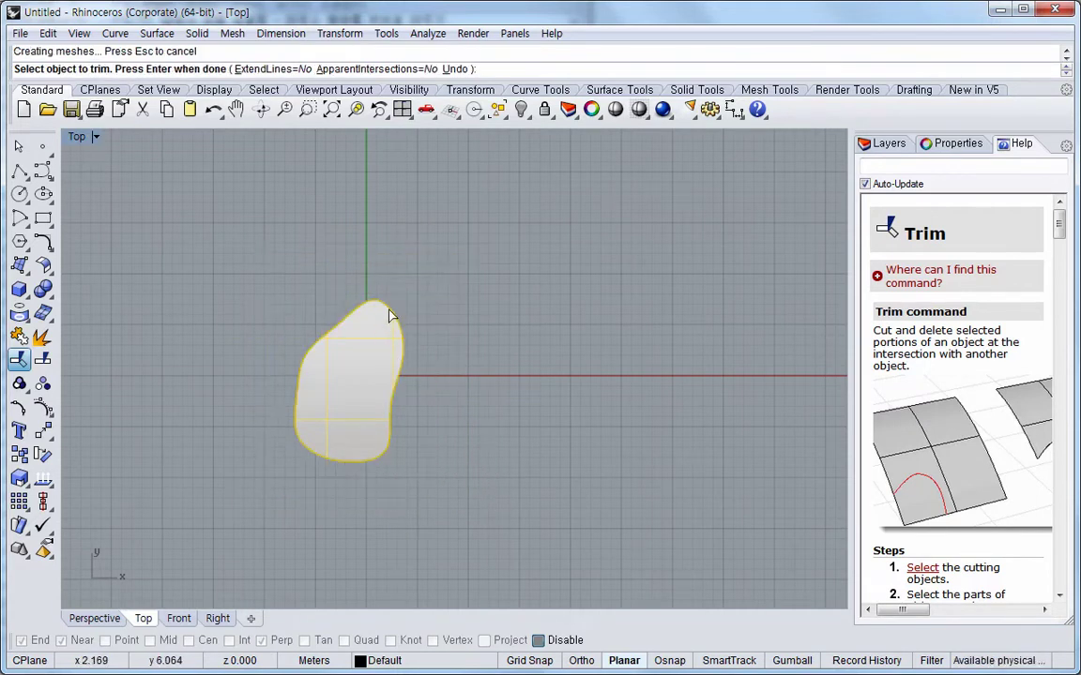
key(Return)
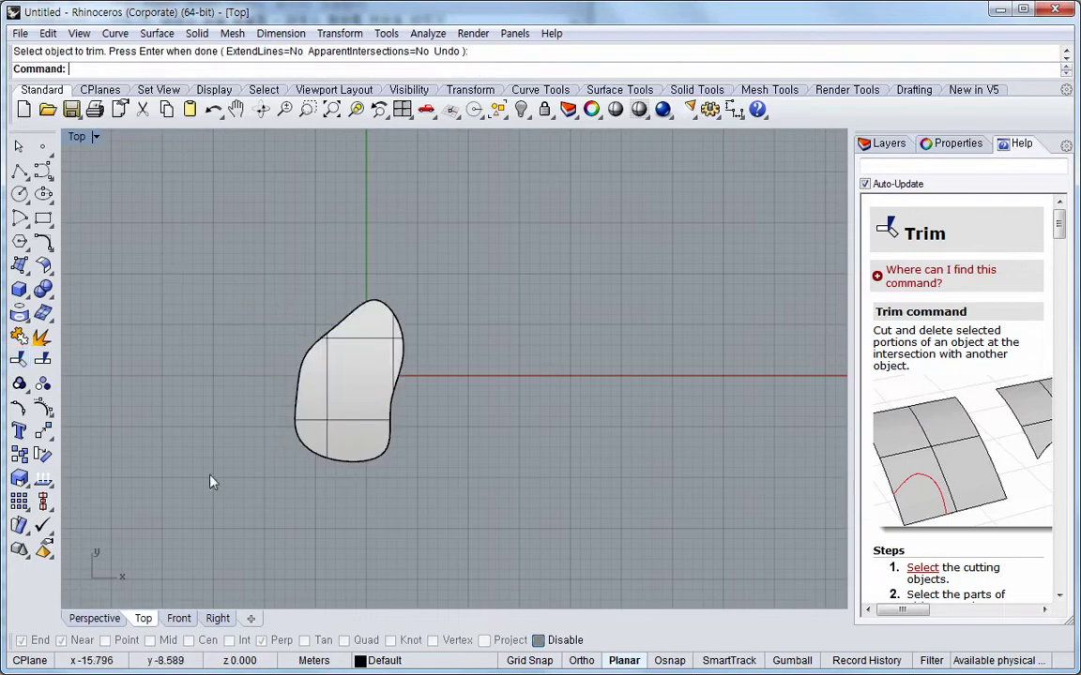
Display the trimmed surface's control points to examine their extent, and turn them off again
click(356, 395)
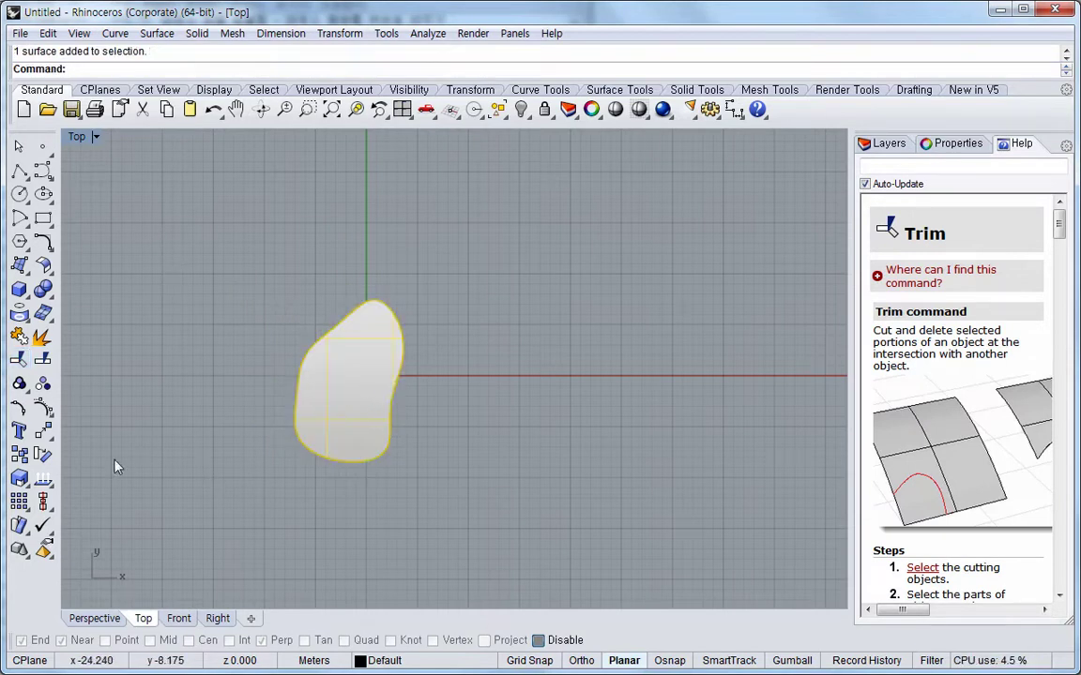
click(43, 381)
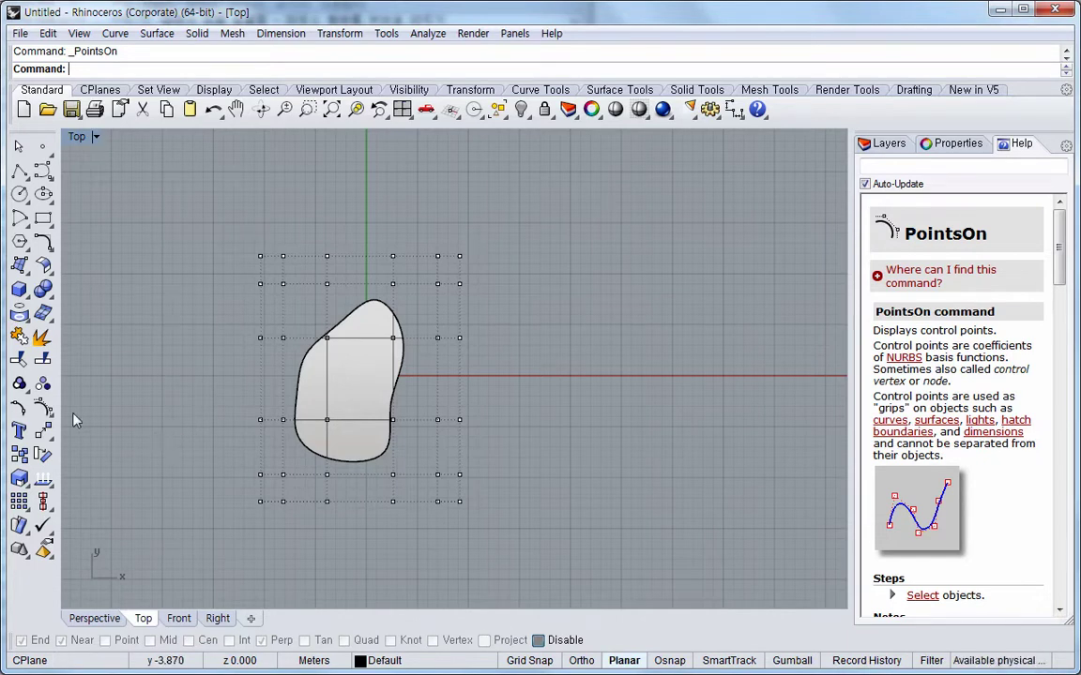
right_click(19, 360)
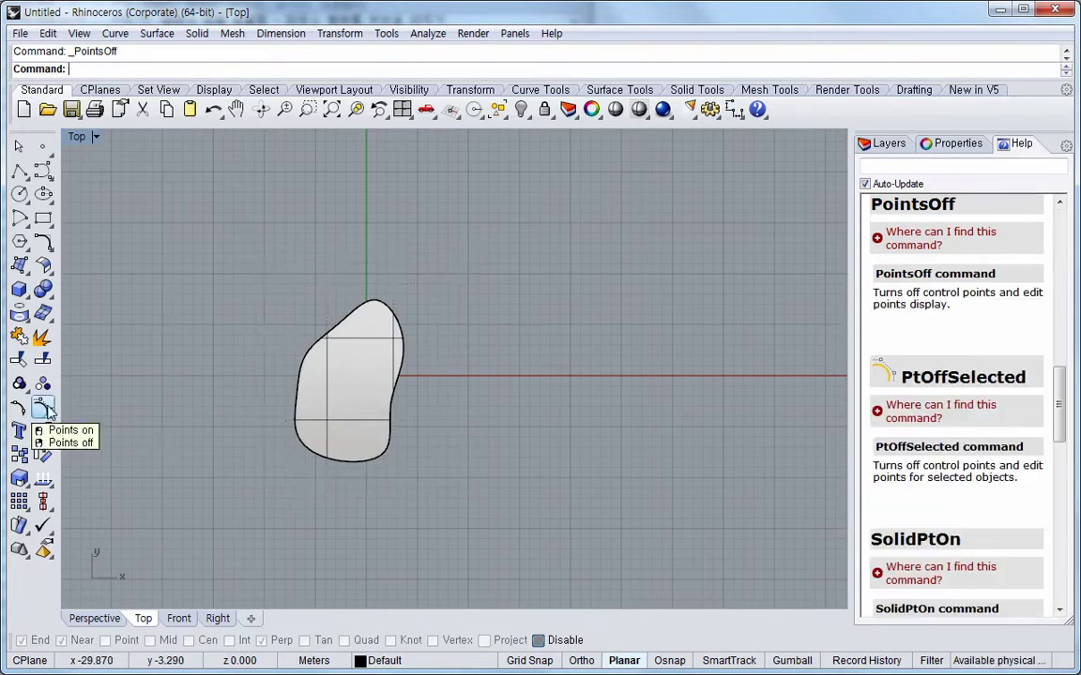
Enable the Gumball and copy the trimmed surface about 26 m along the positive X axis
click(367, 392)
click(792, 661)
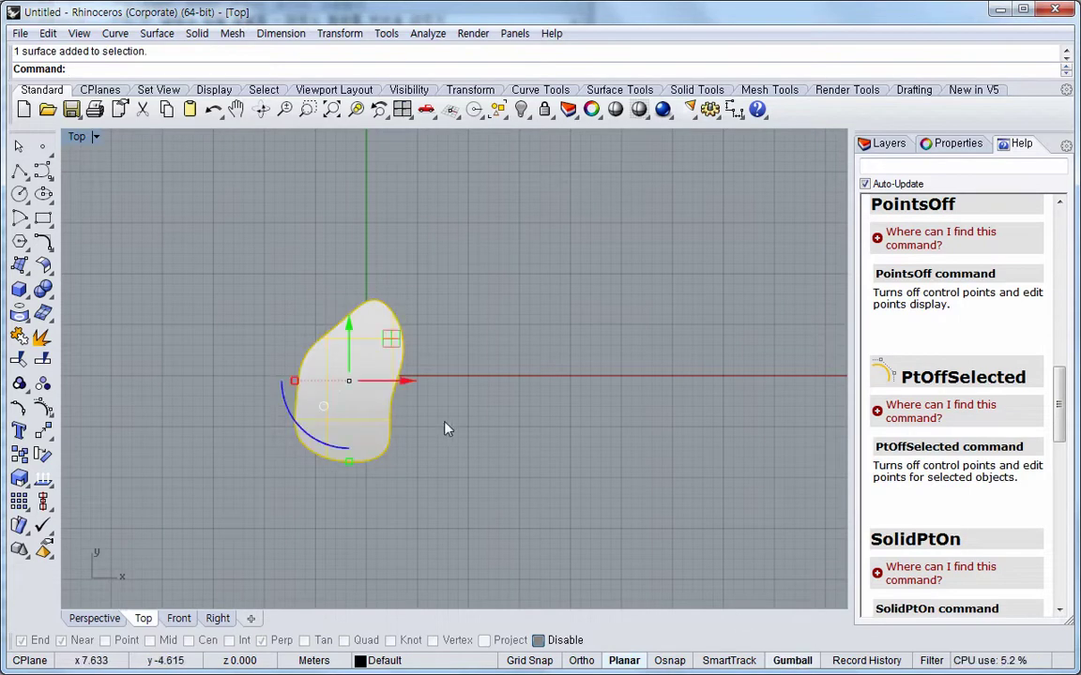
key(alt)
drag(407, 384, 677, 380)
click(757, 490)
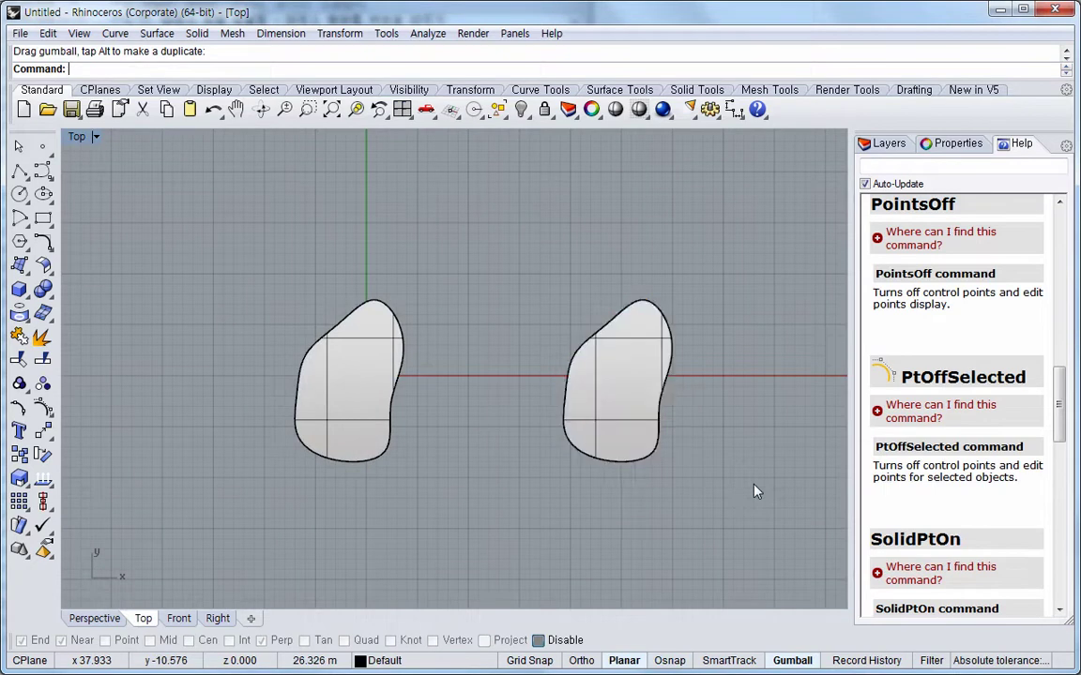
Turn on the control points of both trimmed surfaces
click(355, 414)
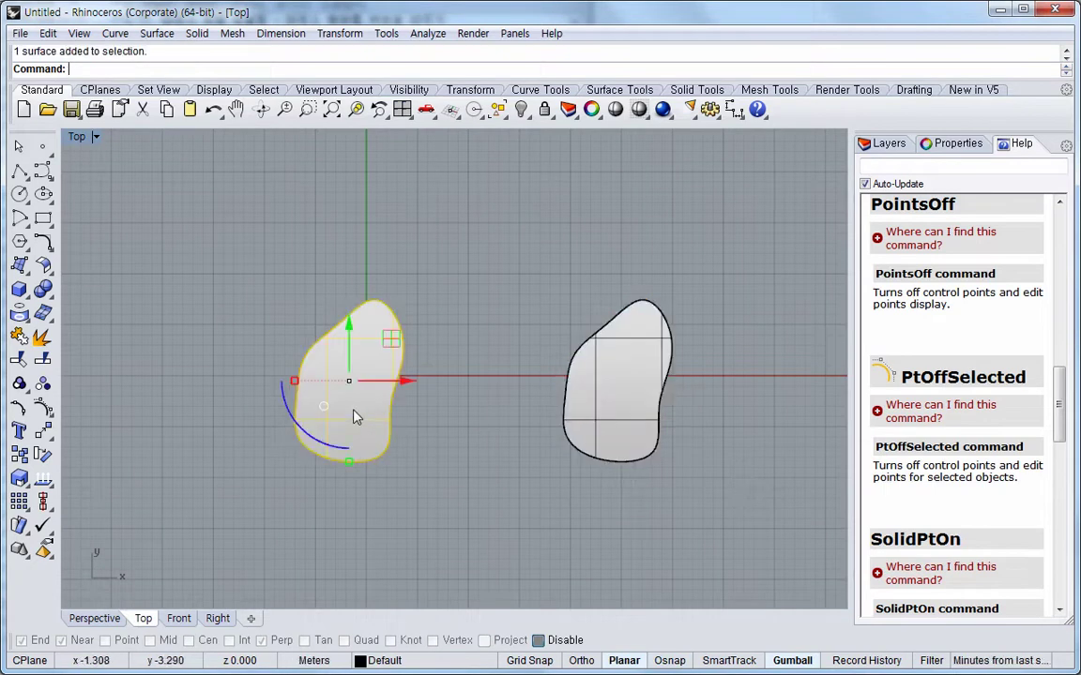
shift+click(616, 421)
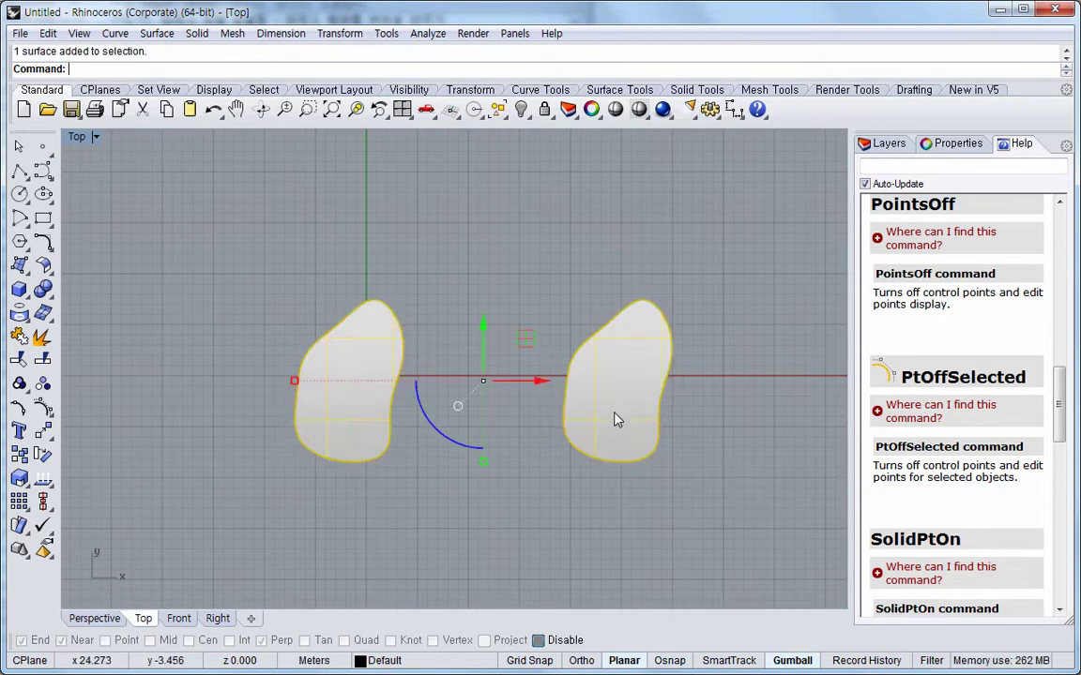
click(46, 411)
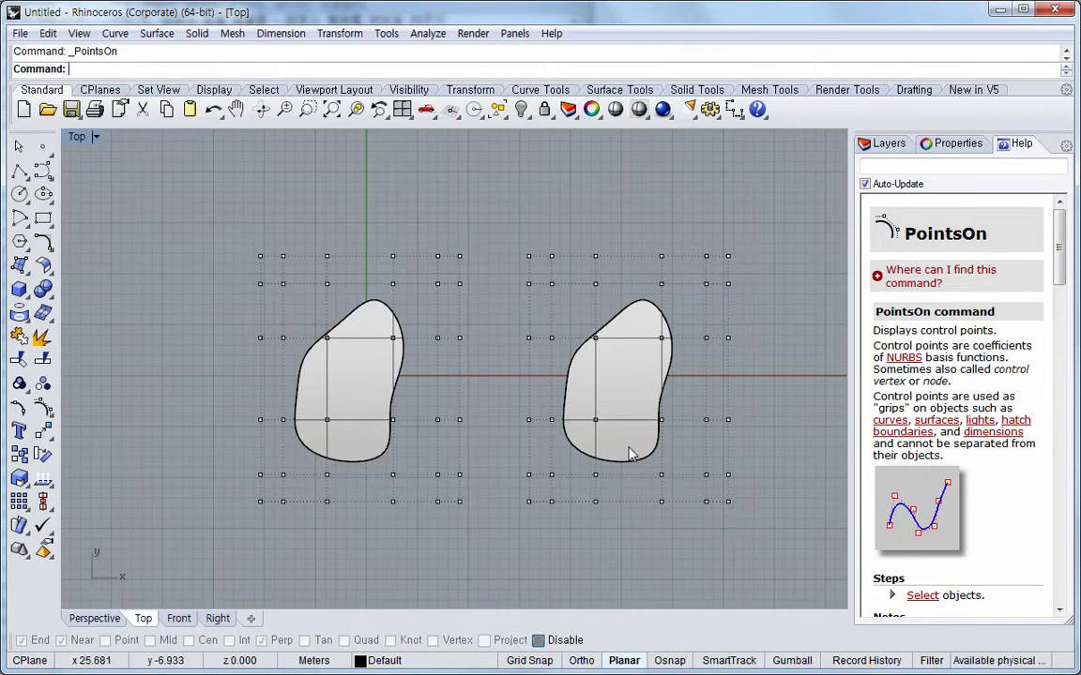
Shrink the underlying surface of the copied trimmed surface to its trimming boundary with Shrink Trimmed Surface
click(154, 32)
mouse_move(178, 570)
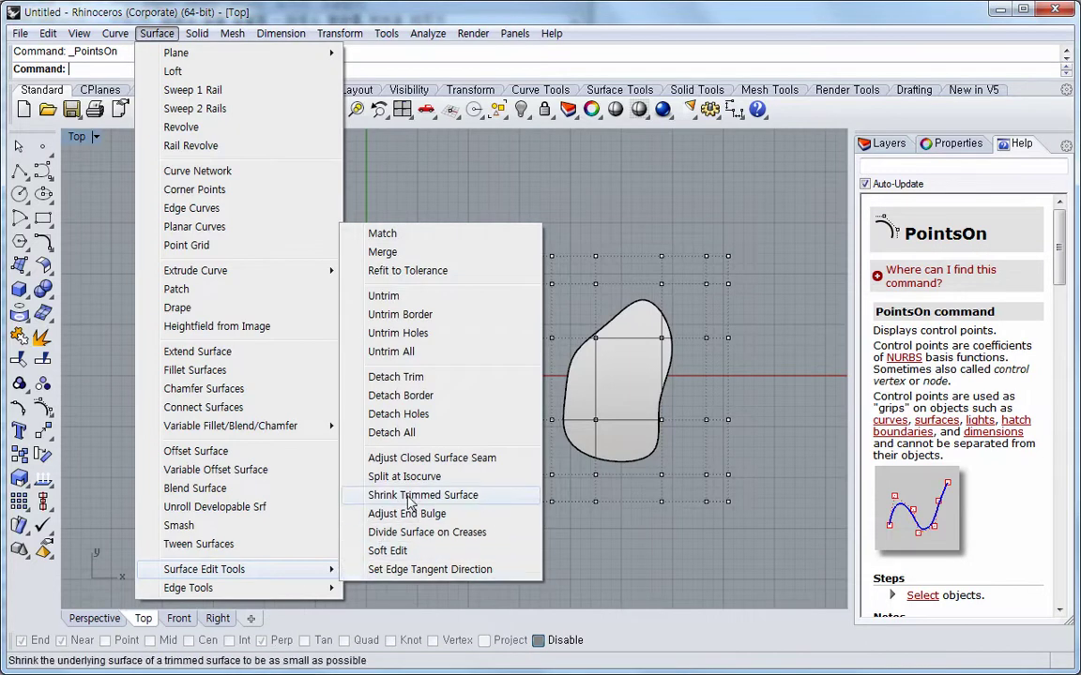
click(475, 502)
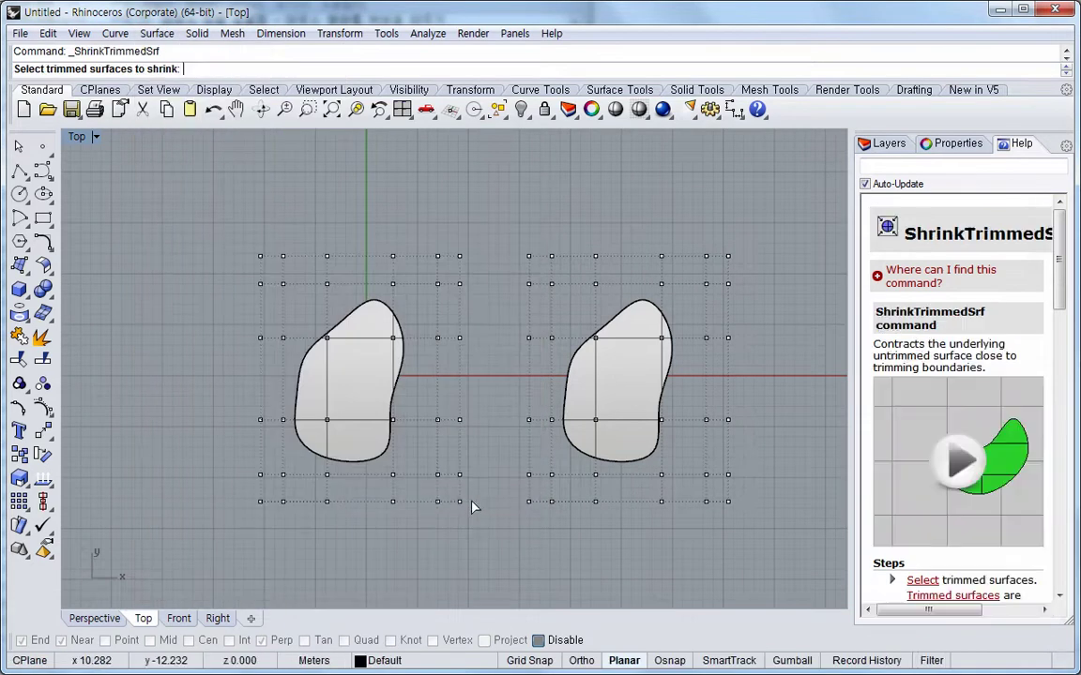
click(614, 396)
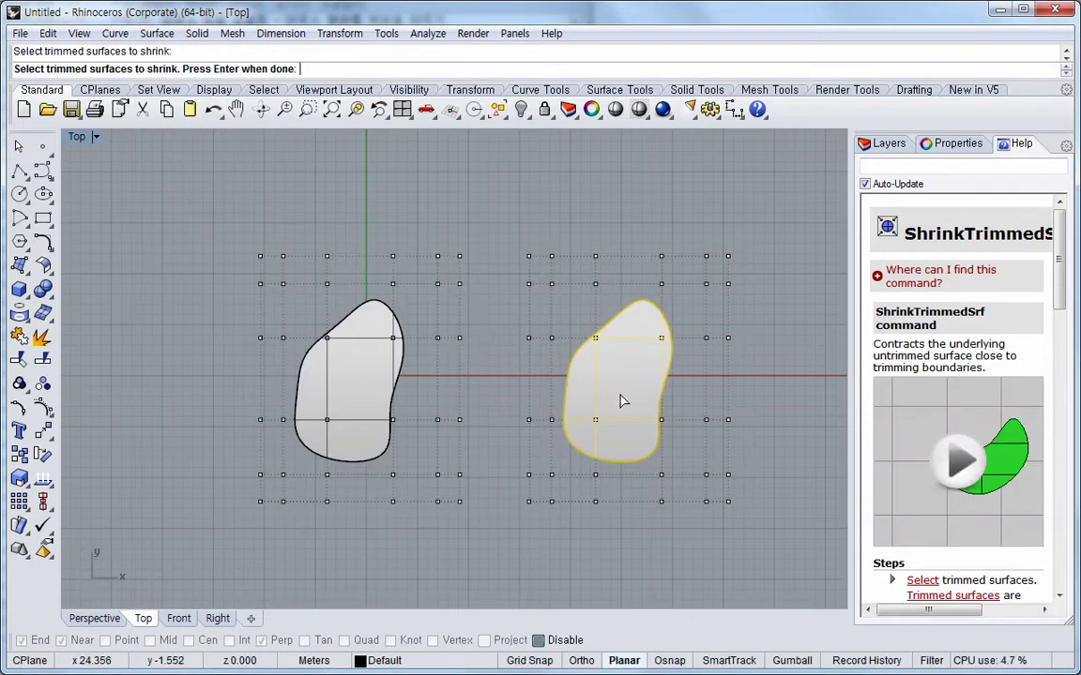
key(Return)
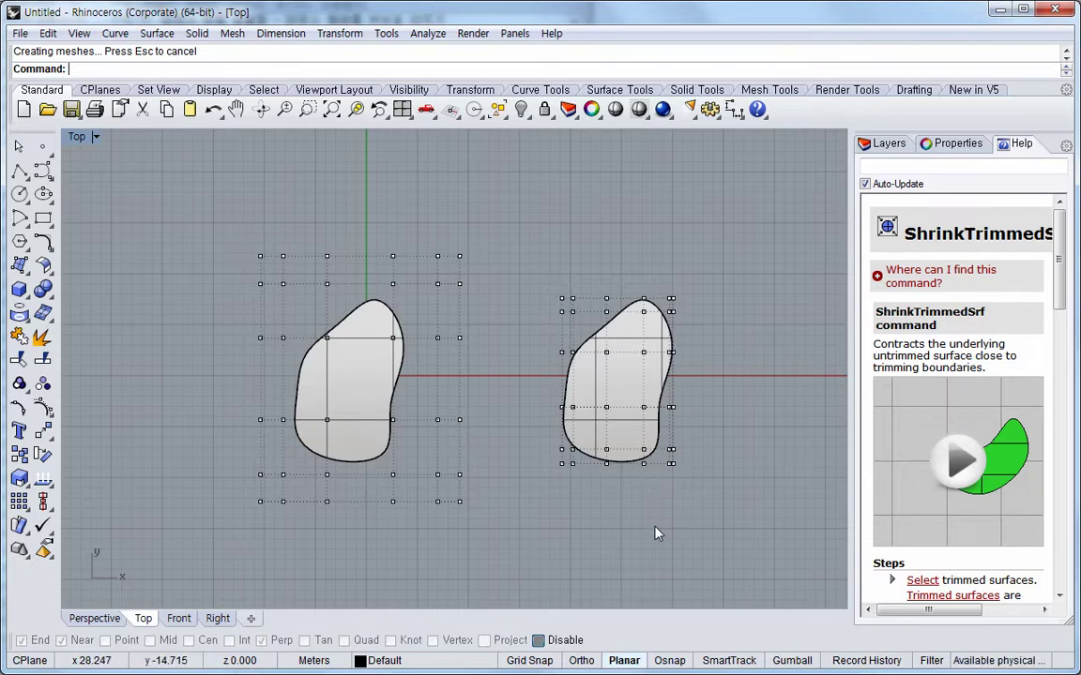
Try moving one control point just above the original, unshrunk surface, and undo the move
click(393, 283)
drag(393, 283, 401, 281)
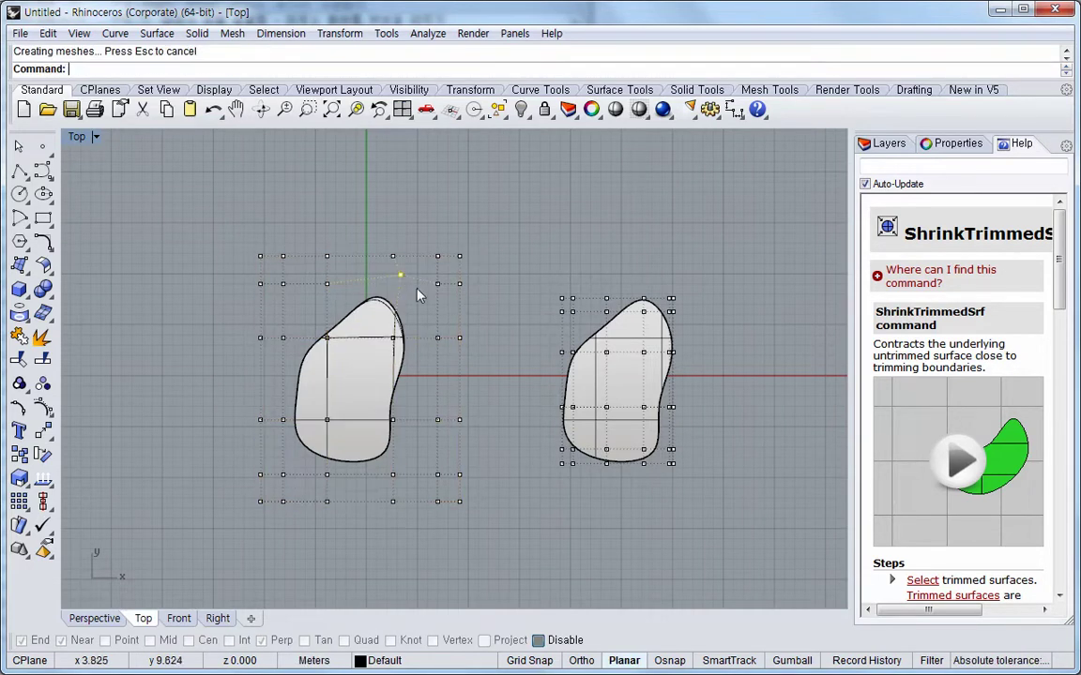
key(ctrl+z)
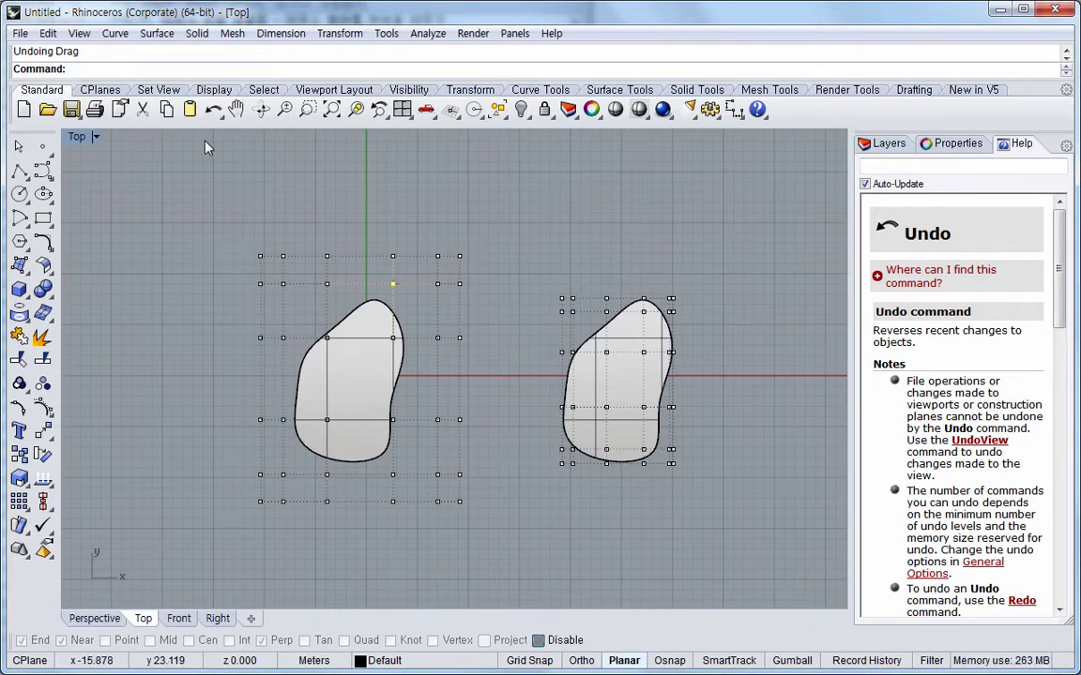
click(156, 33)
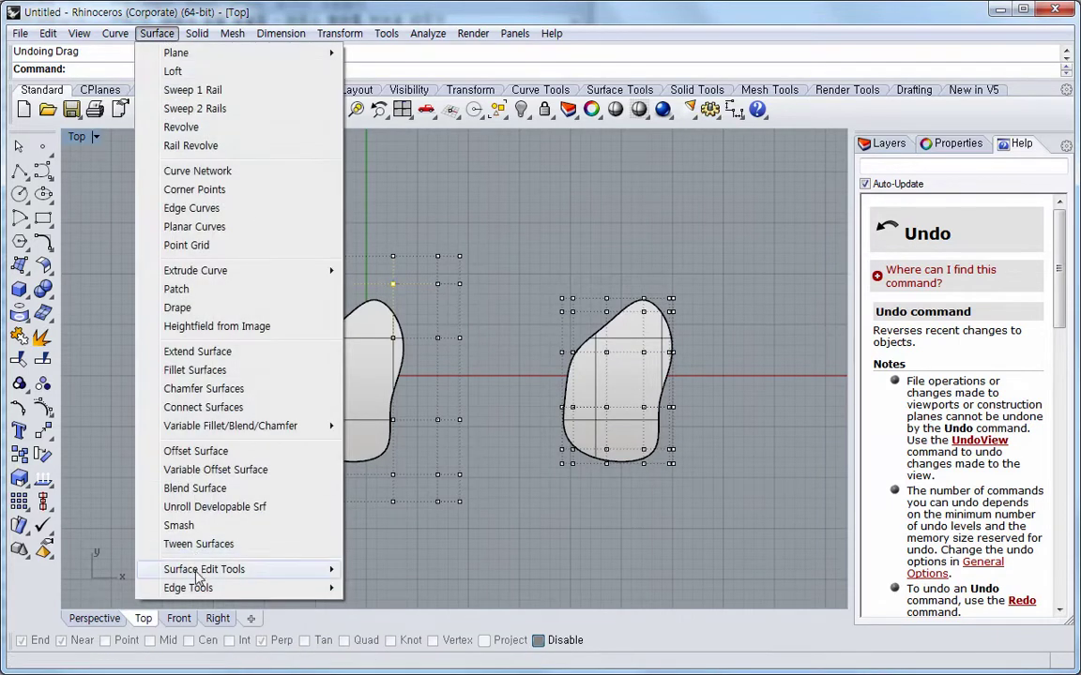
mouse_move(309, 570)
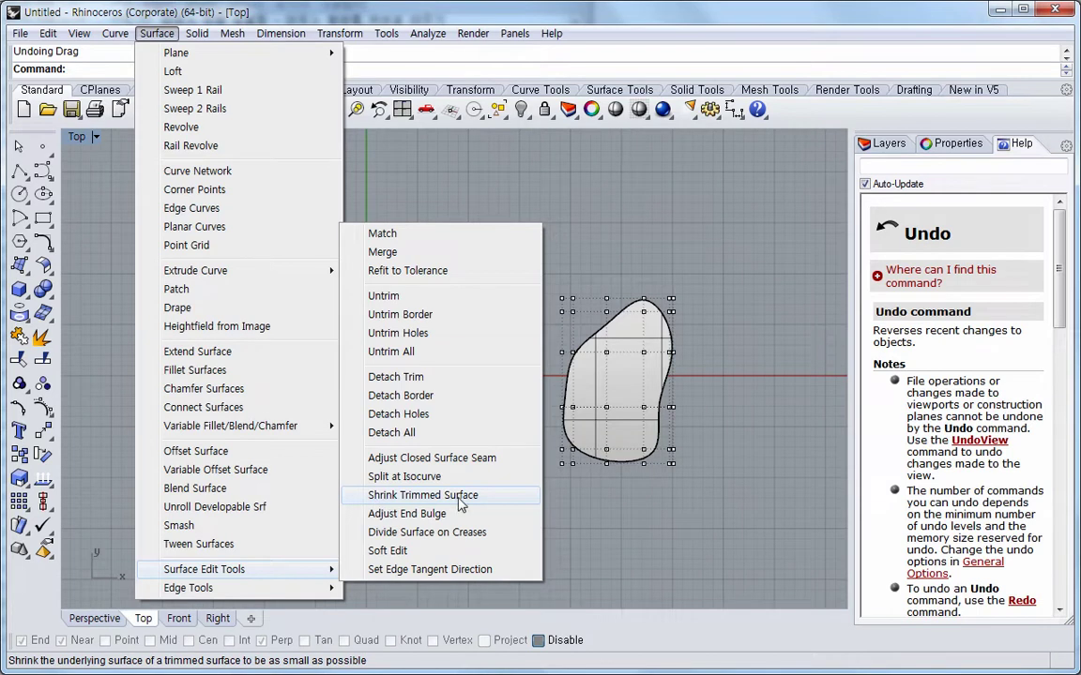
click(633, 538)
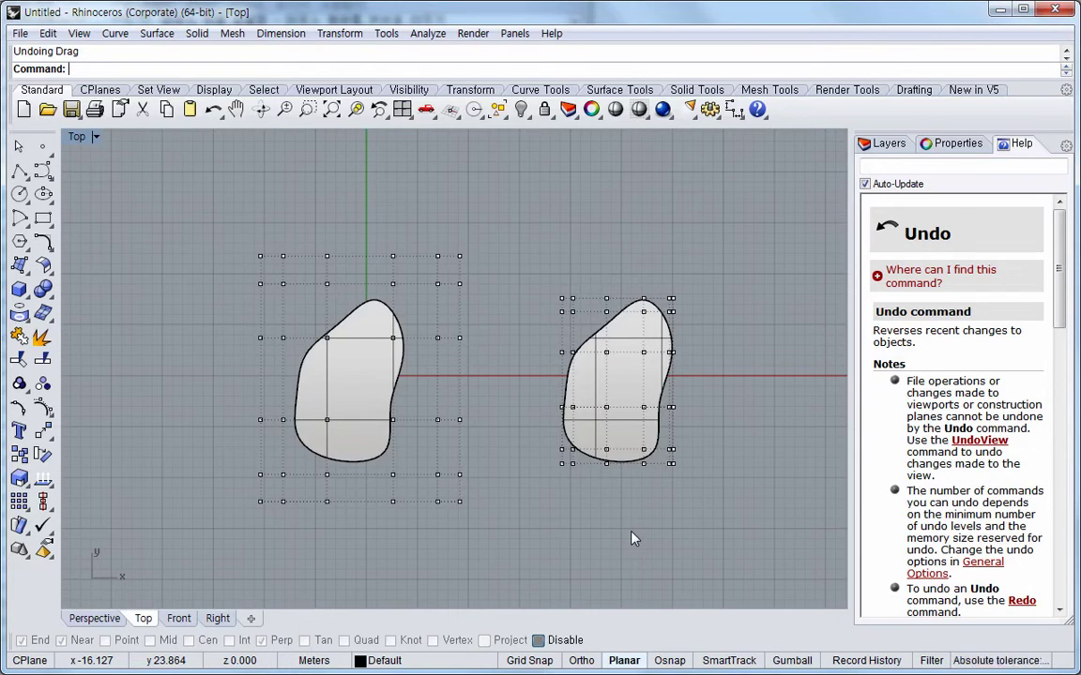
Turn off the control points of both trimmed surfaces
right_click(43, 359)
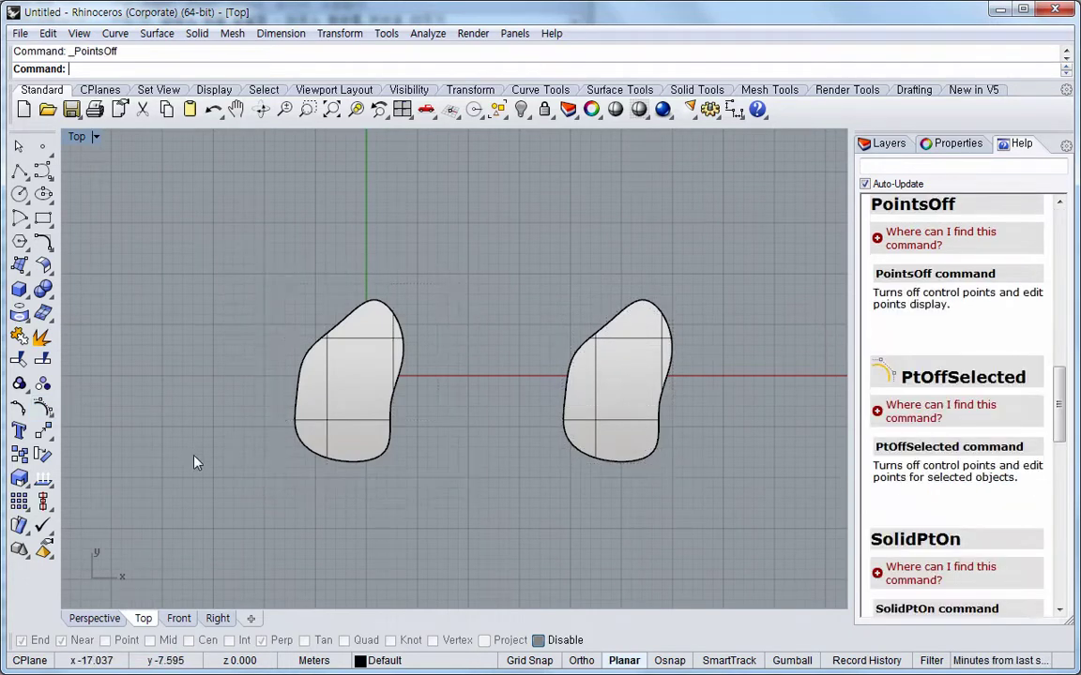
click(365, 380)
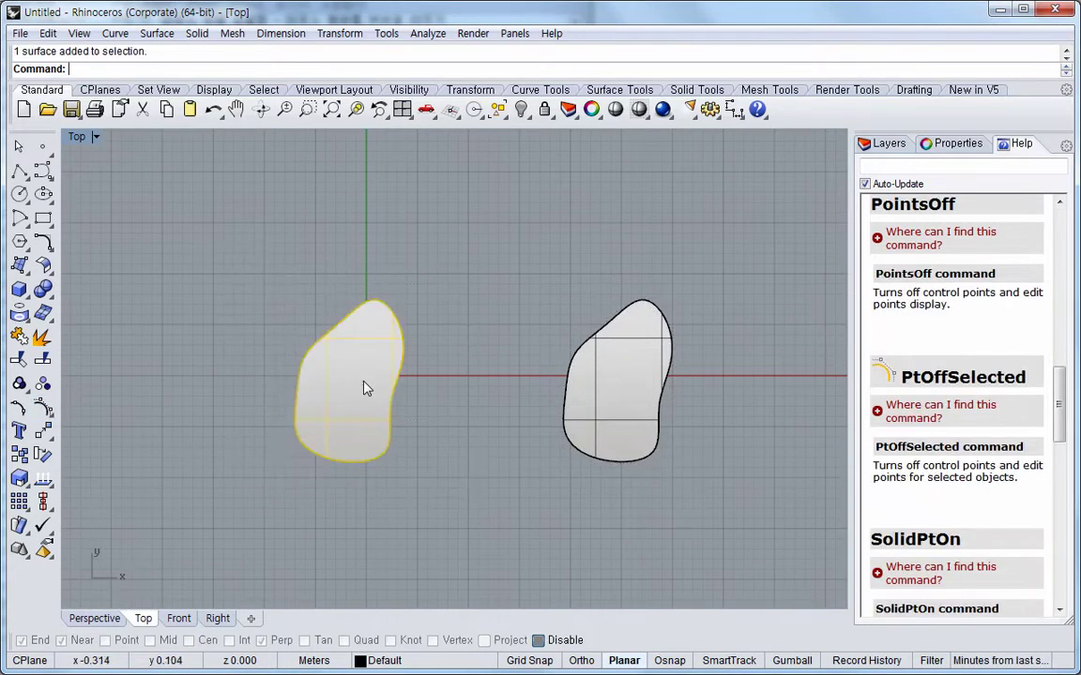
click(420, 371)
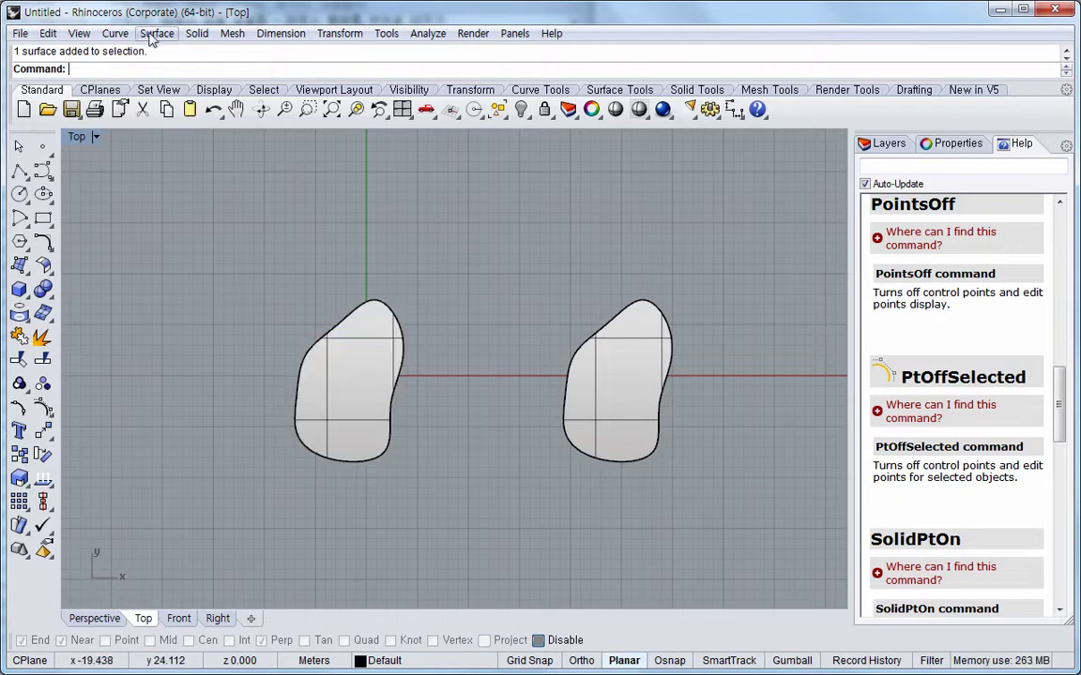
Split the left-hand trimmed surface into four pieces at one horizontal and one vertical isocurve near its middle, with Shrink set to No
click(145, 35)
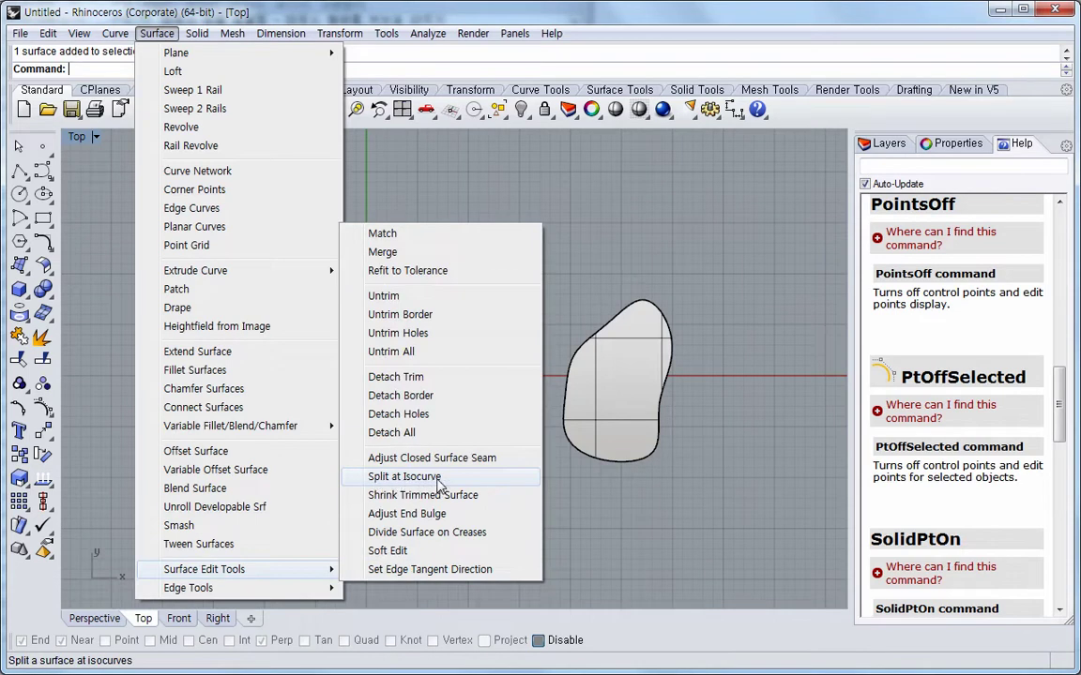
key(Escape)
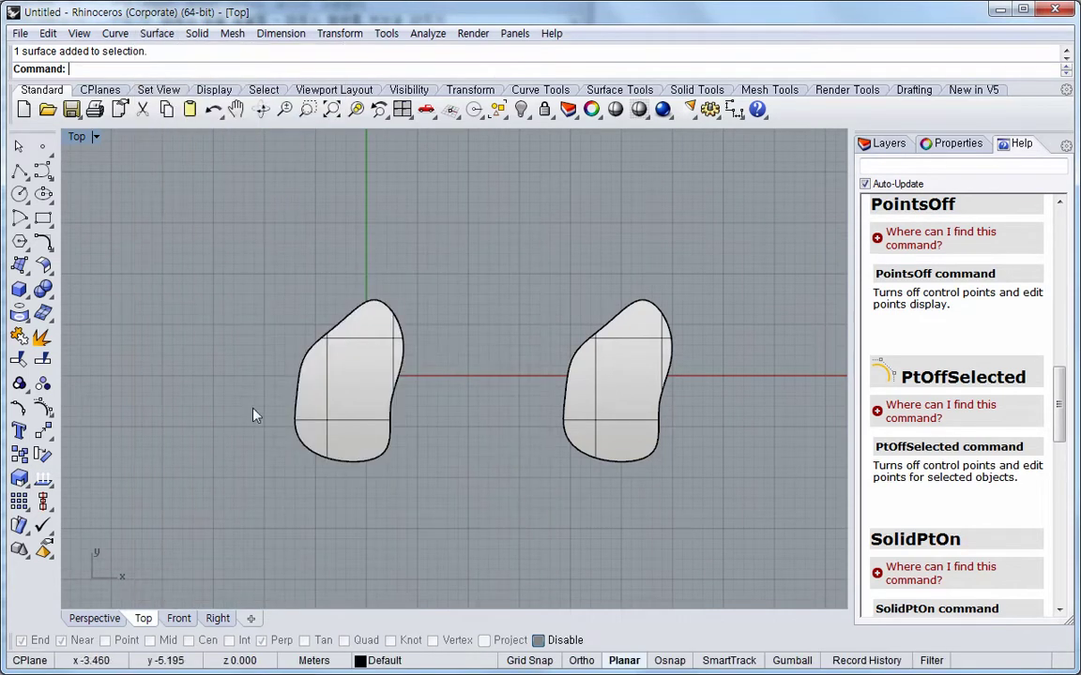
click(43, 361)
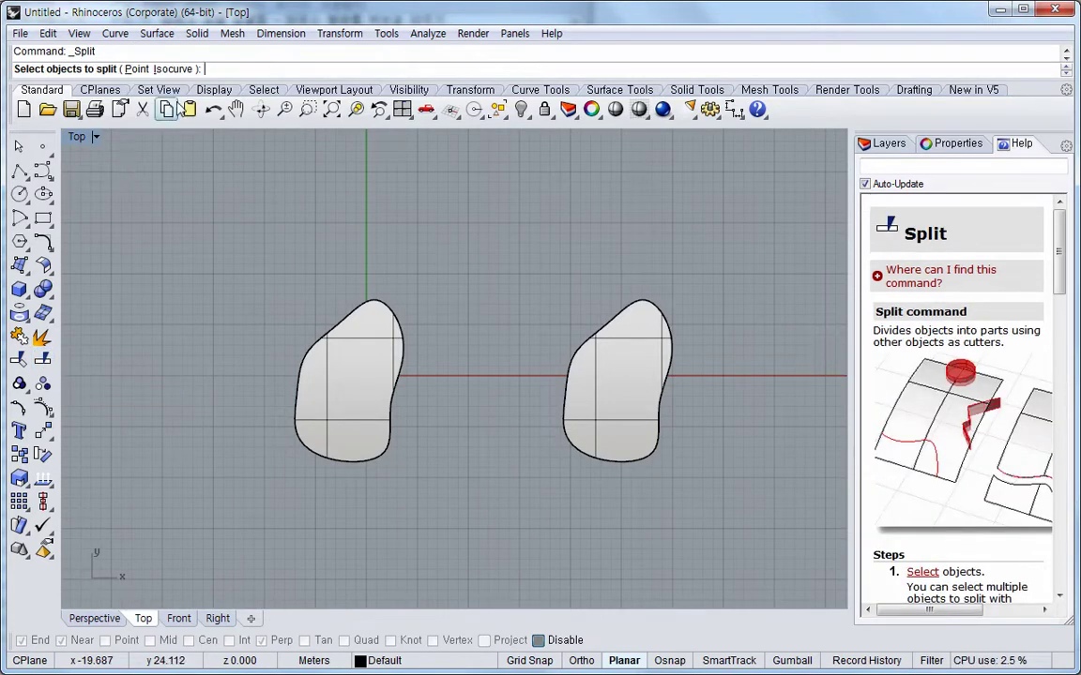
click(173, 68)
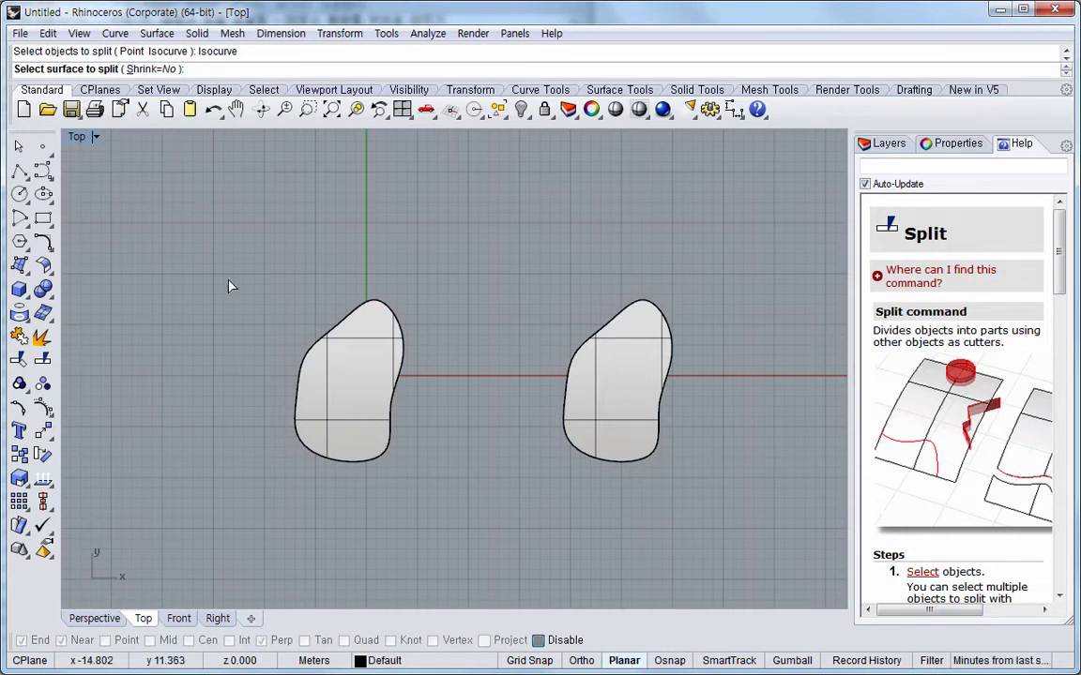
click(354, 378)
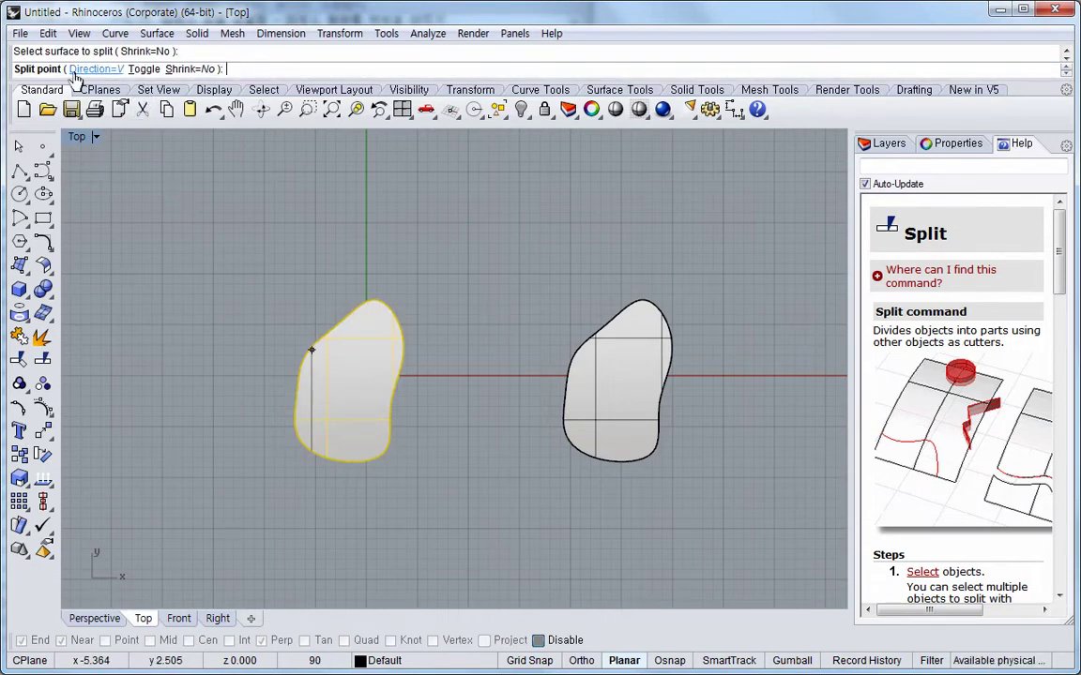
click(145, 71)
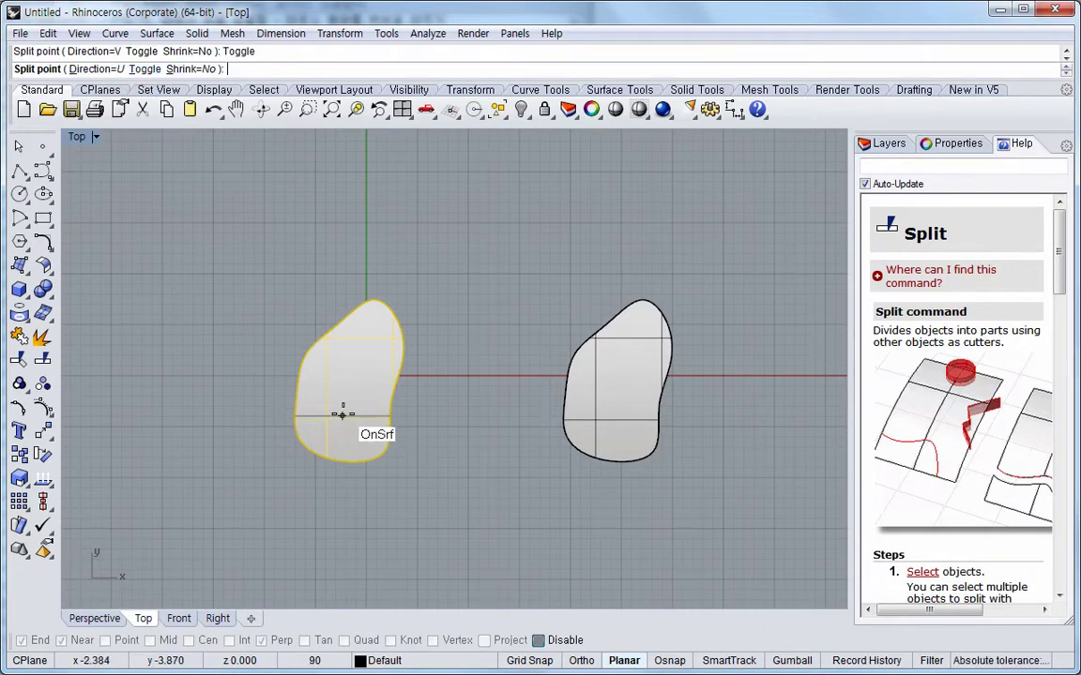
click(345, 395)
click(145, 70)
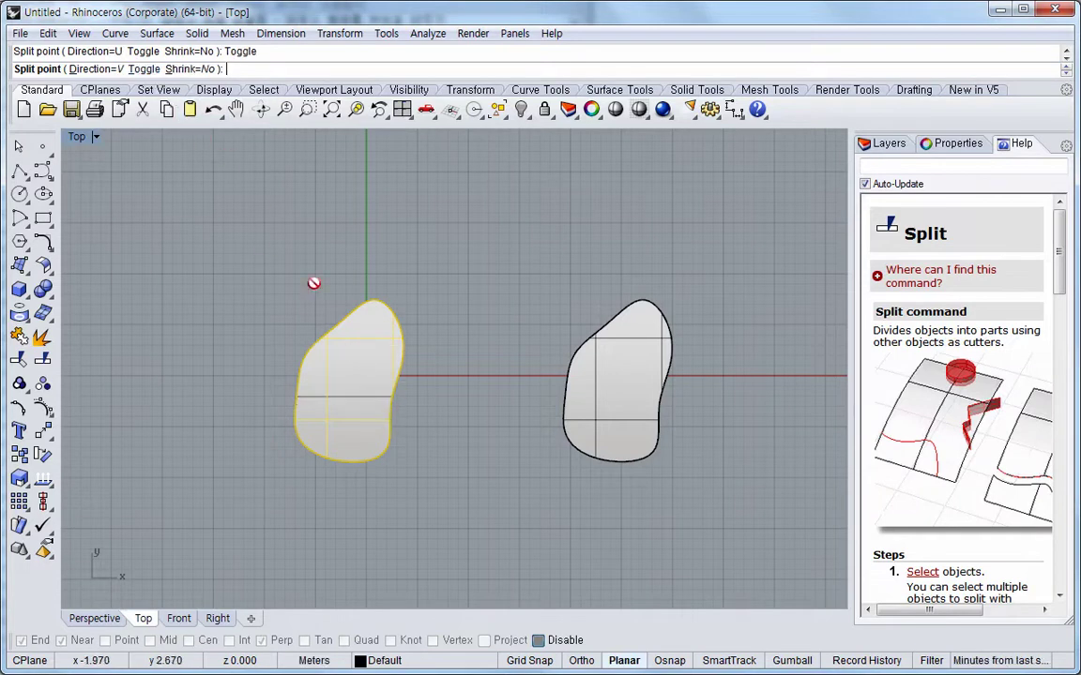
click(344, 412)
key(Return)
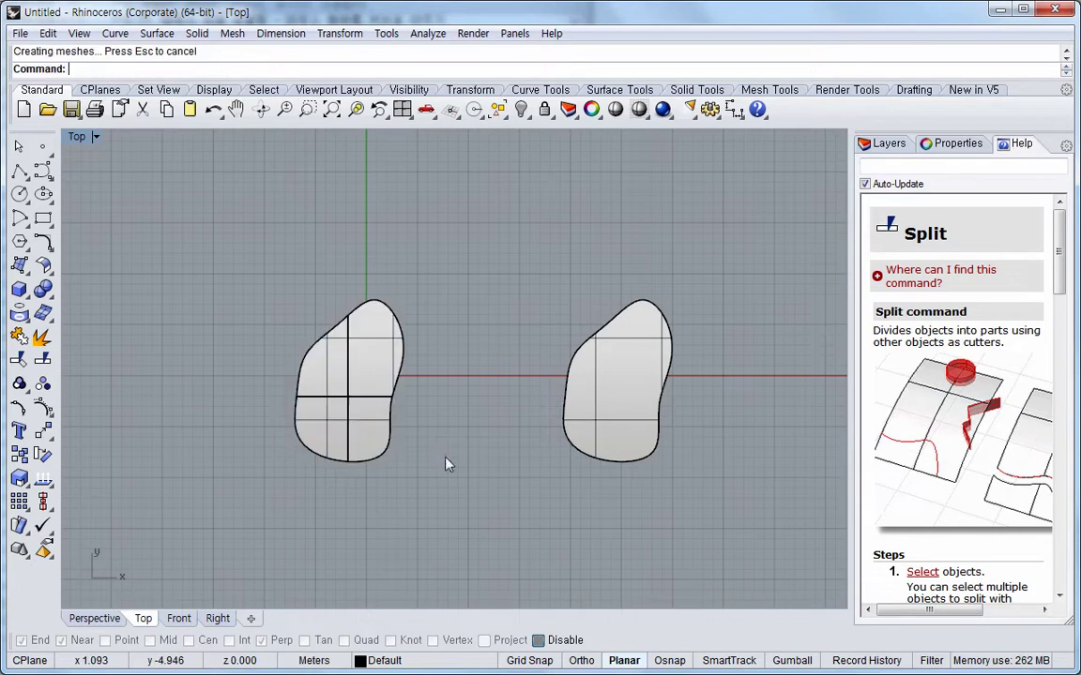
Select each of the four split pieces in turn to check that they are separate surfaces, and clear the selection
click(367, 436)
click(330, 417)
click(318, 373)
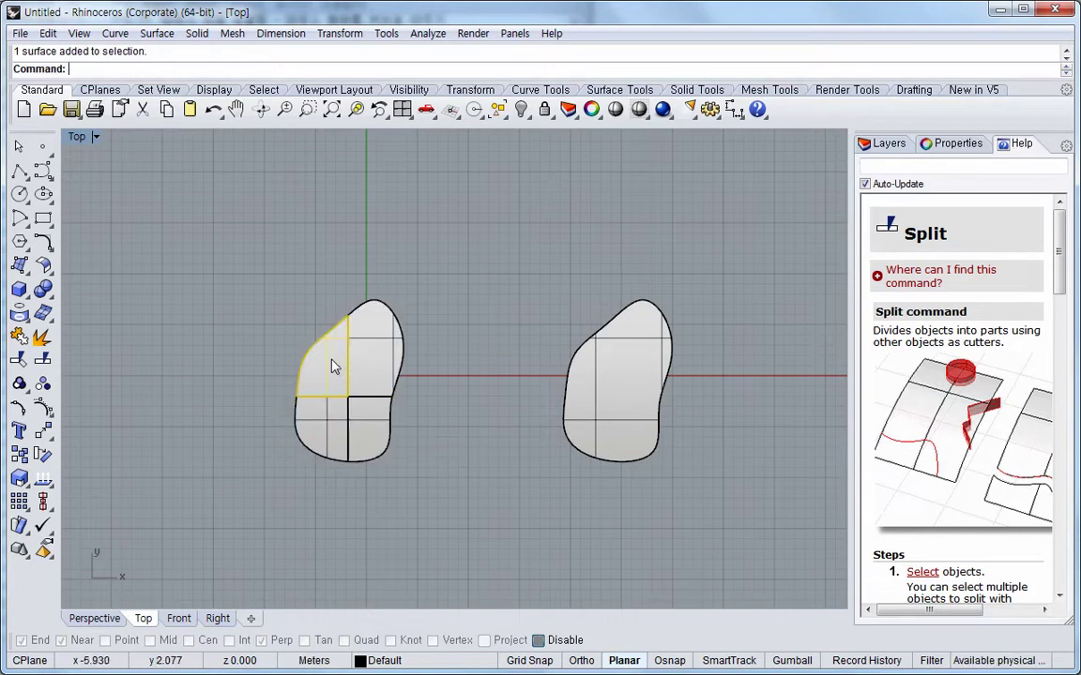
click(376, 357)
click(436, 460)
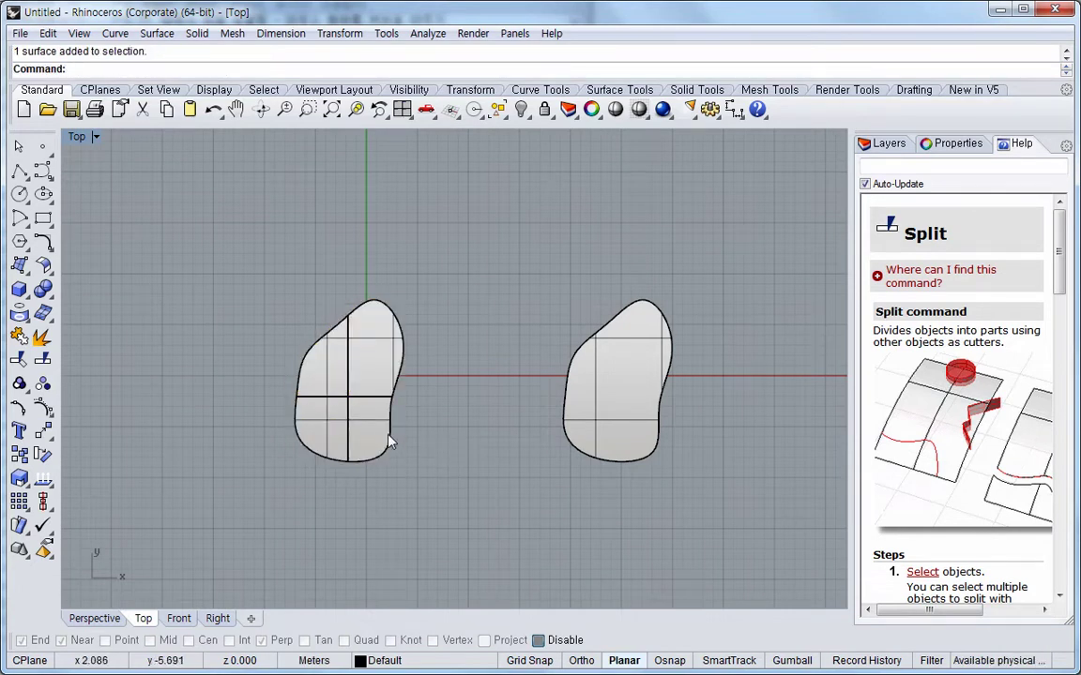